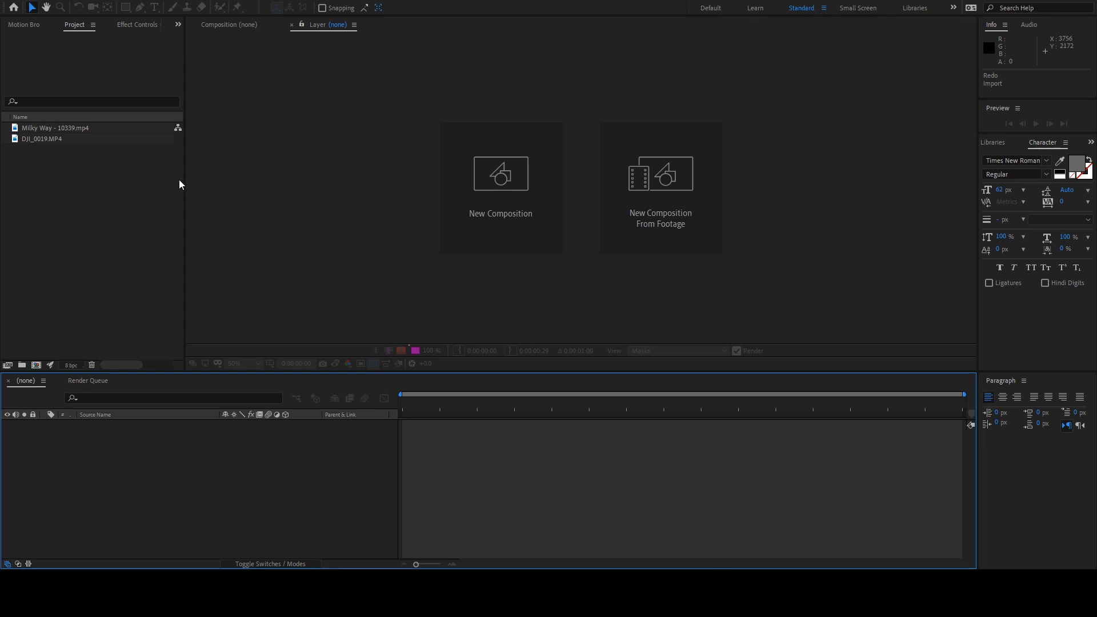
- Create a new composition from the DJI_0019.MP4 footage
left_click(39, 139)
left_click_drag(40, 139, 38, 363)
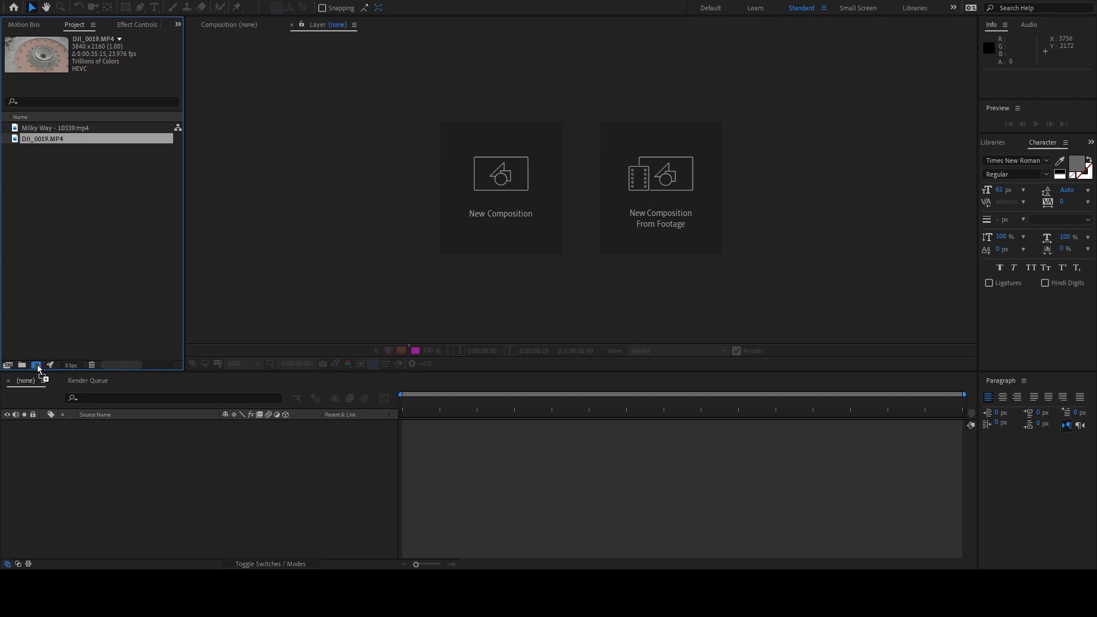
left_click_drag(36, 364, 37, 365)
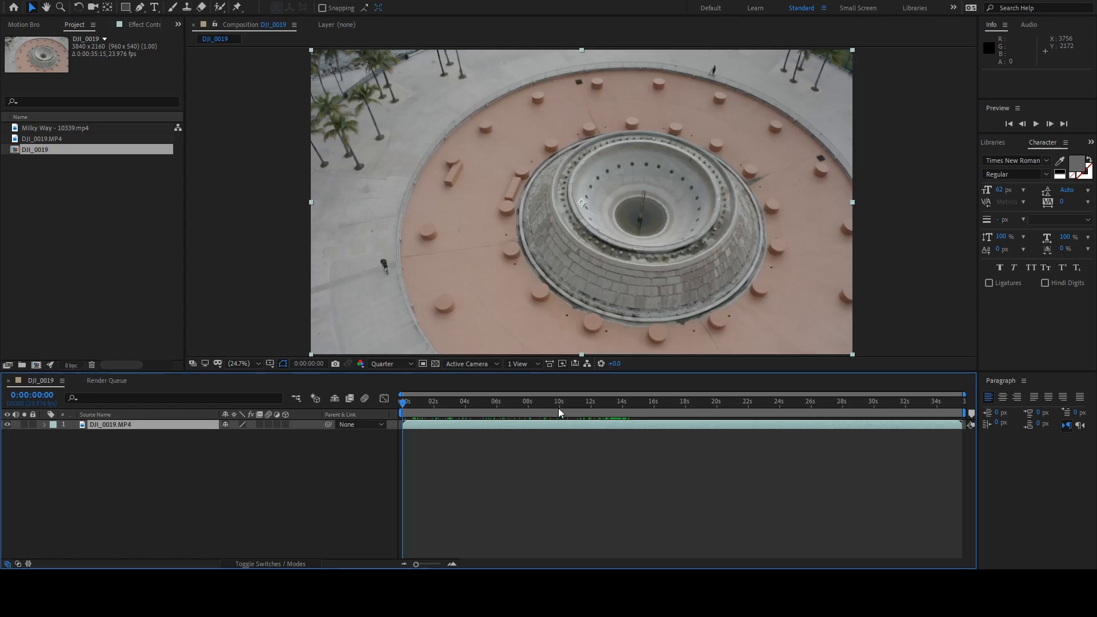
- Split the DJI_0019.MP4 layer at 0:00:14:00 and open the second part in its own layer view
left_click_drag(586, 403, 623, 407)
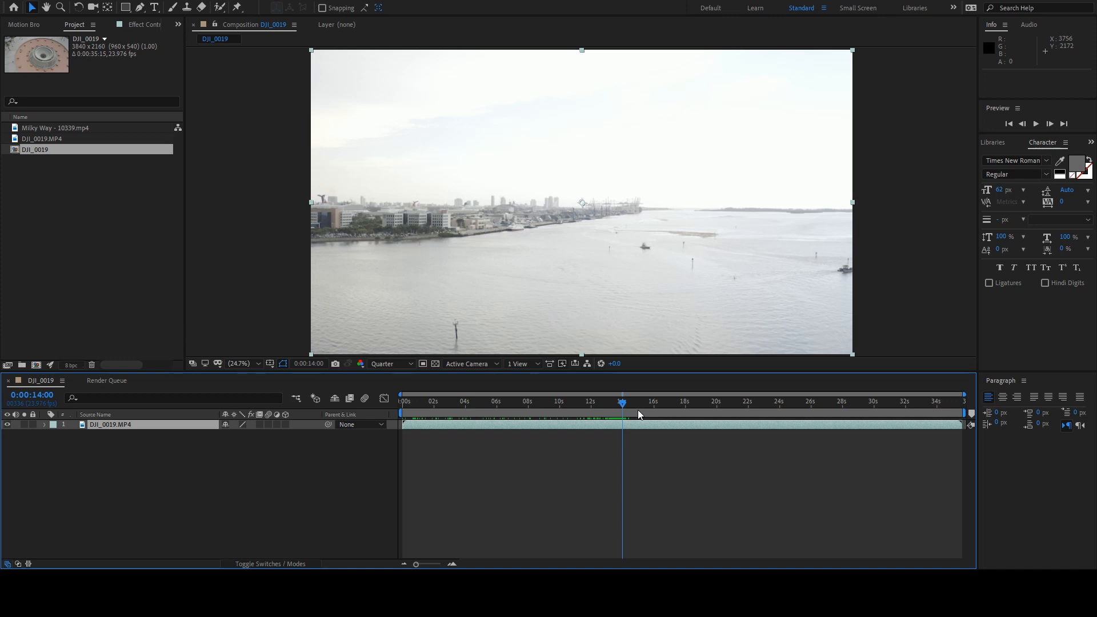
key("ctrl+shift+d")
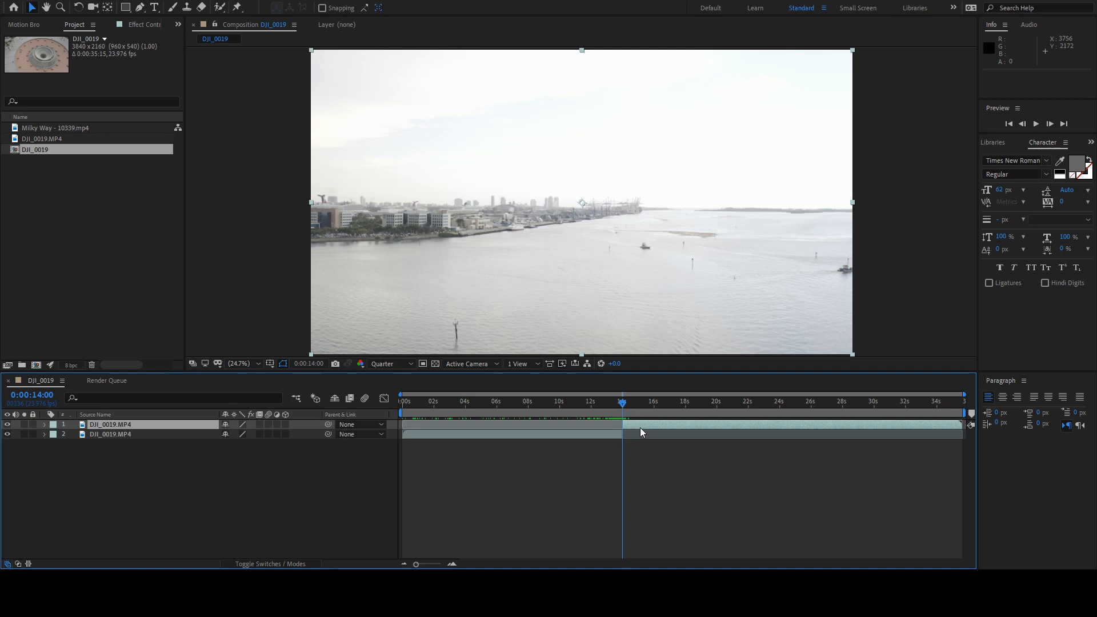
double_click(648, 427)
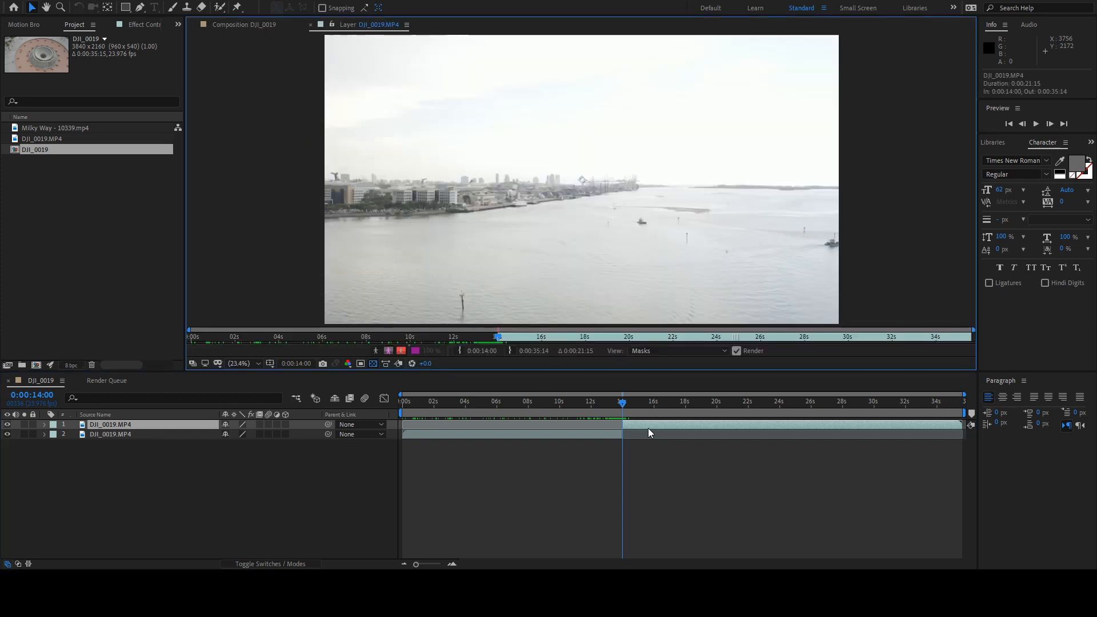
- Select the sky with the Roto Brush at 0:00:14:00 and subtract the skyline buildings from the selection
left_click(219, 8)
mouse_move(342, 160)
left_mouse_down()
mouse_move(521, 127)
mouse_move(809, 126)
left_mouse_up()
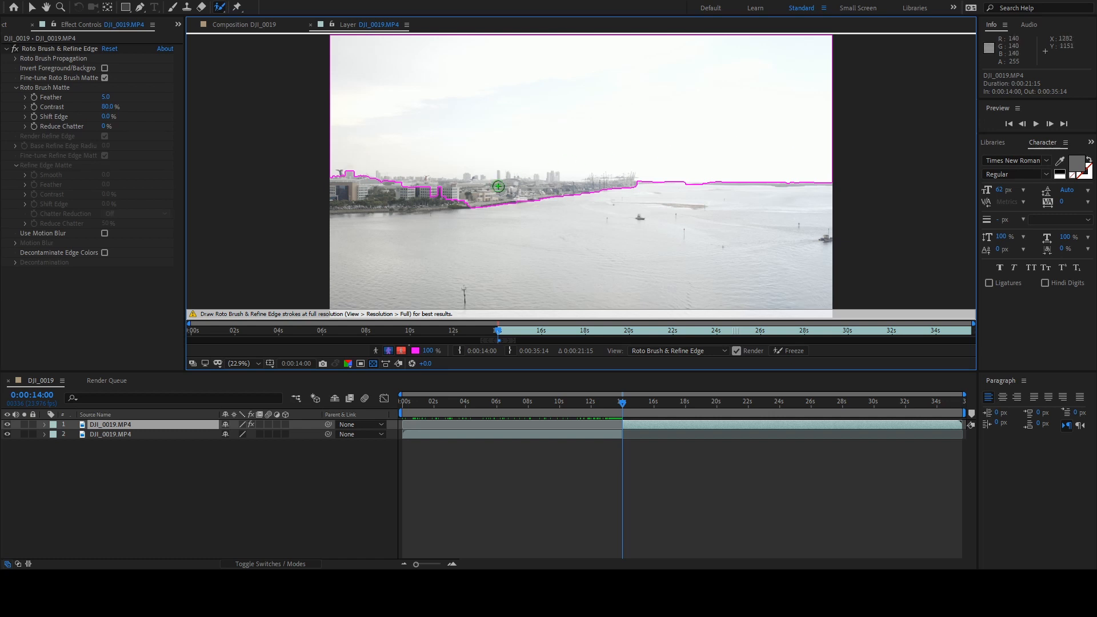
left_click_drag(475, 194, 595, 189)
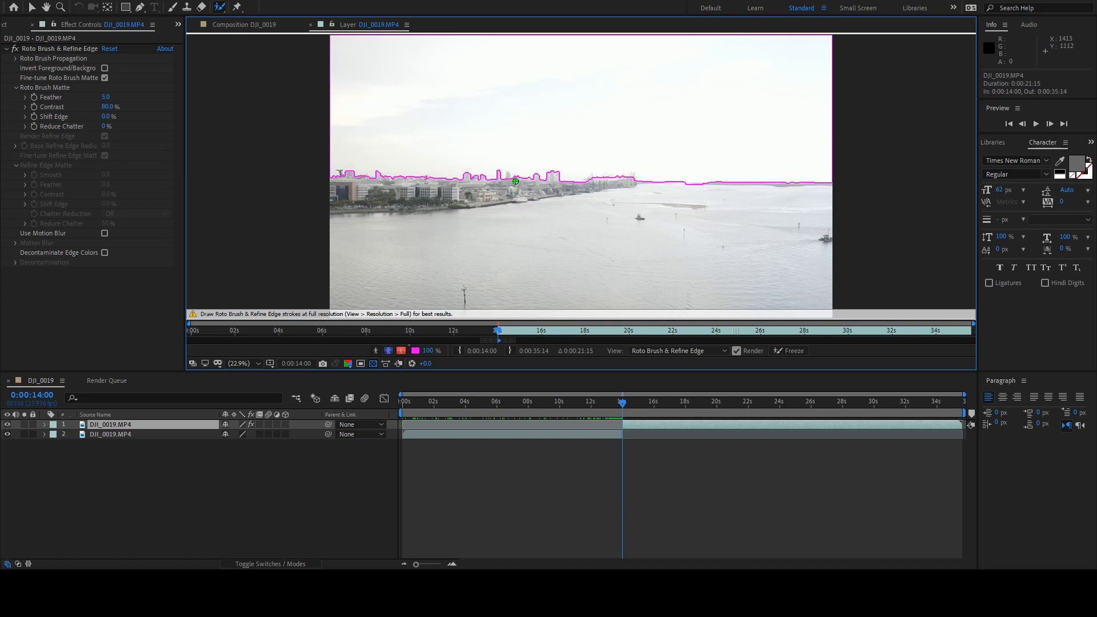
left_click_drag(509, 175, 509, 179)
- Roto-brush the sky again at 0:00:14:20 and 0:00:15:16, subtracting the skyline buildings at 0:00:14:20
left_click_drag(498, 330, 517, 333)
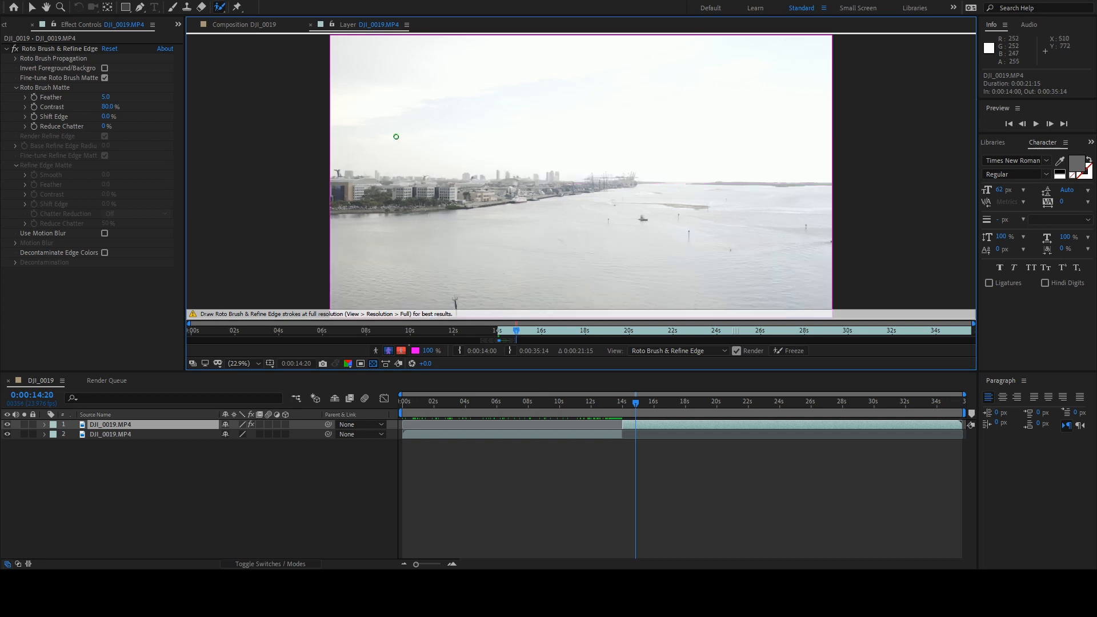
left_click_drag(369, 132, 782, 115)
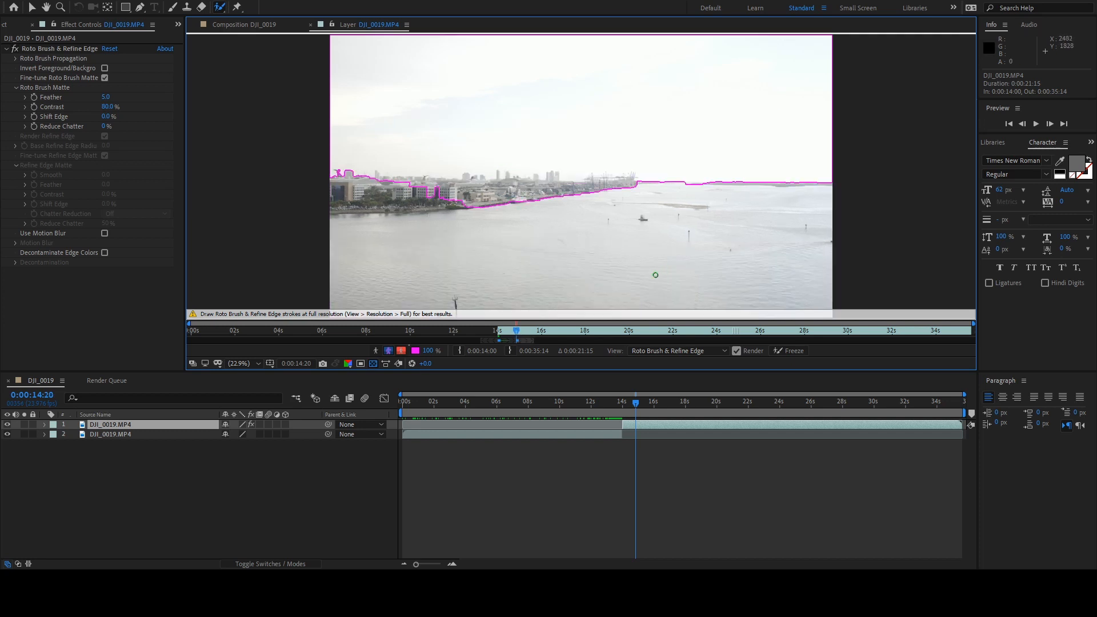
left_click_drag(464, 189, 607, 188)
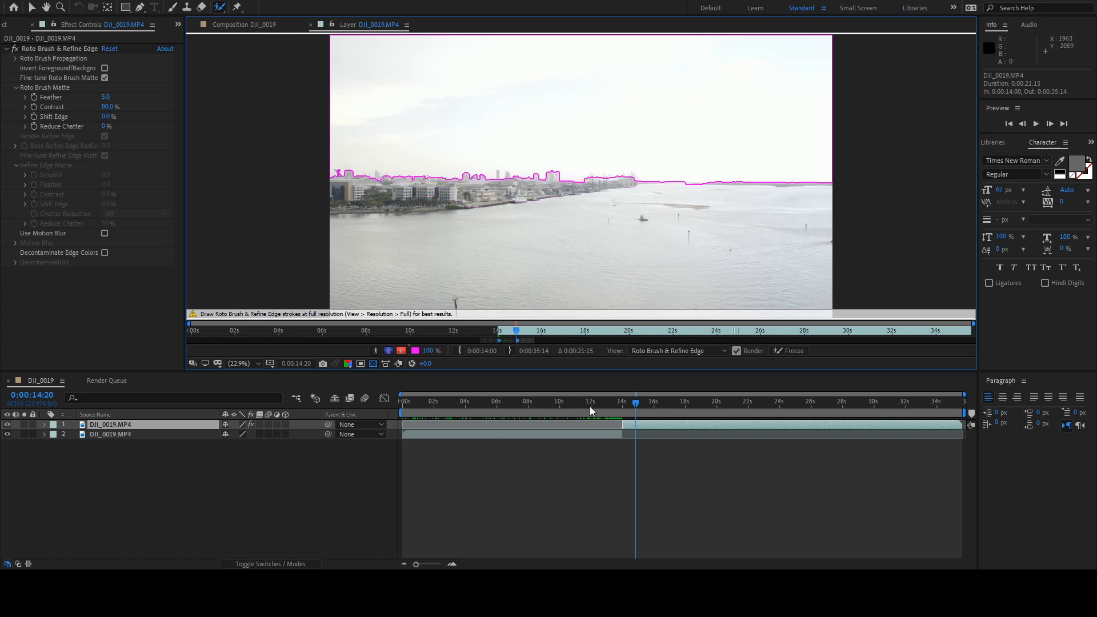
left_click_drag(516, 329, 534, 333)
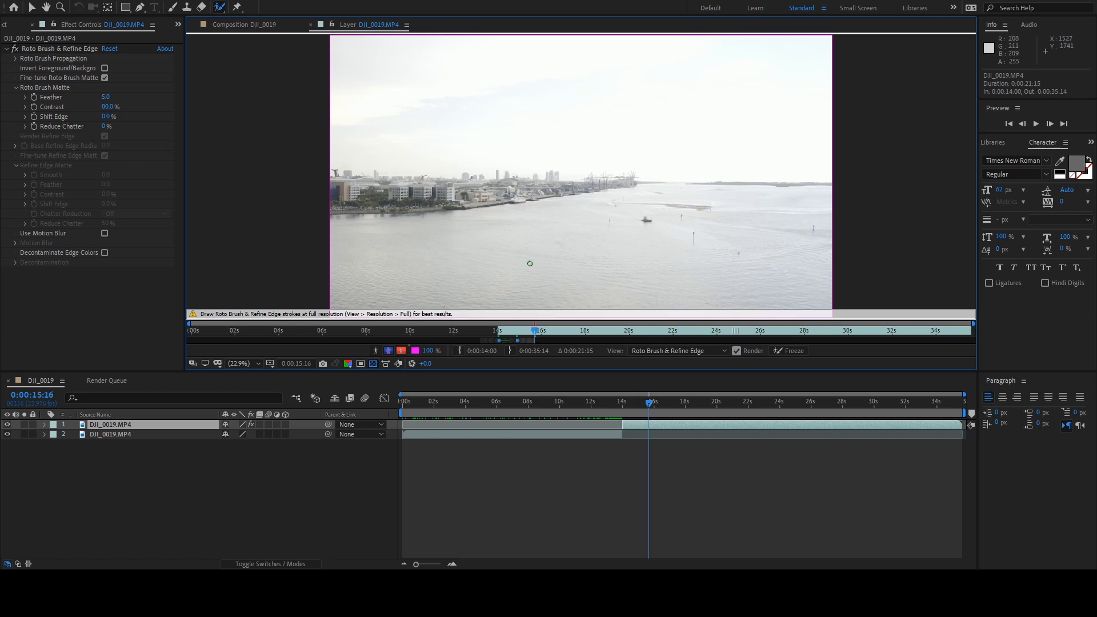
mouse_move(402, 129)
left_mouse_down()
mouse_move(380, 133)
mouse_move(724, 127)
left_mouse_up()
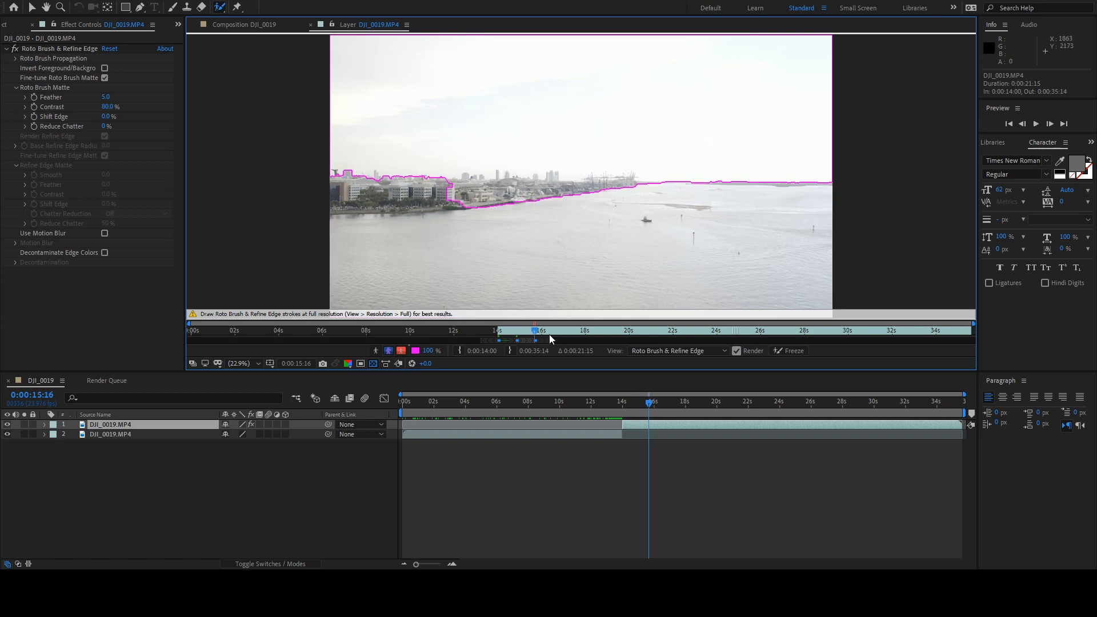
left_click_drag(534, 328, 516, 328)
key("Page_Down")
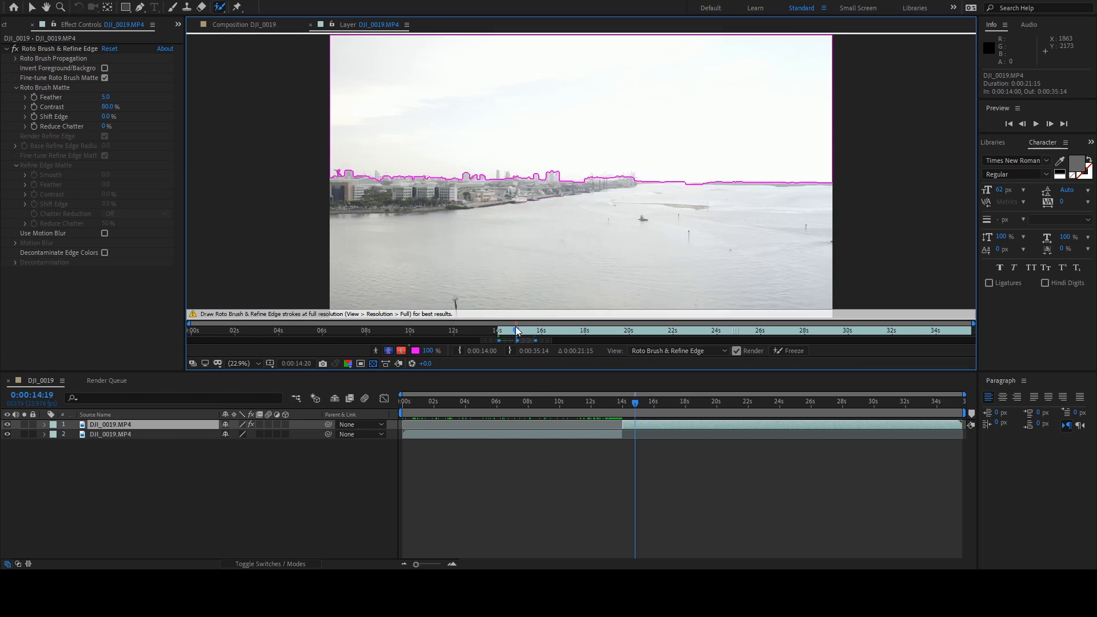
- Continue at regular intervals from 0:00:16:12 to 0:00:18:04, roto-brushing the sky and subtracting the skyline buildings at each stop
left_click_drag(515, 328, 554, 329)
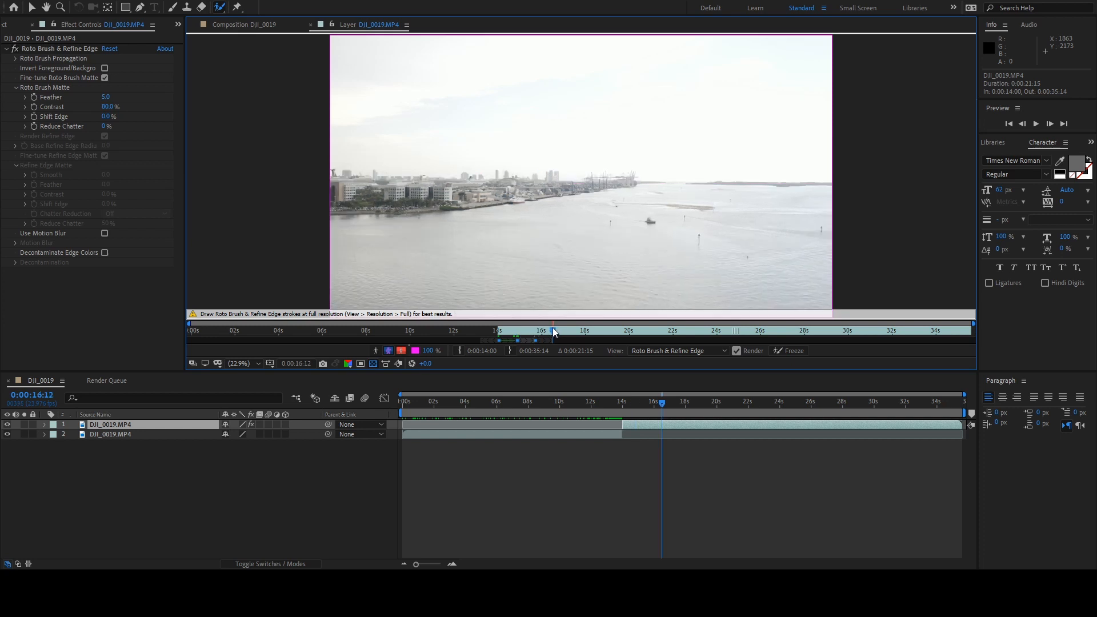
left_click_drag(342, 126, 752, 123)
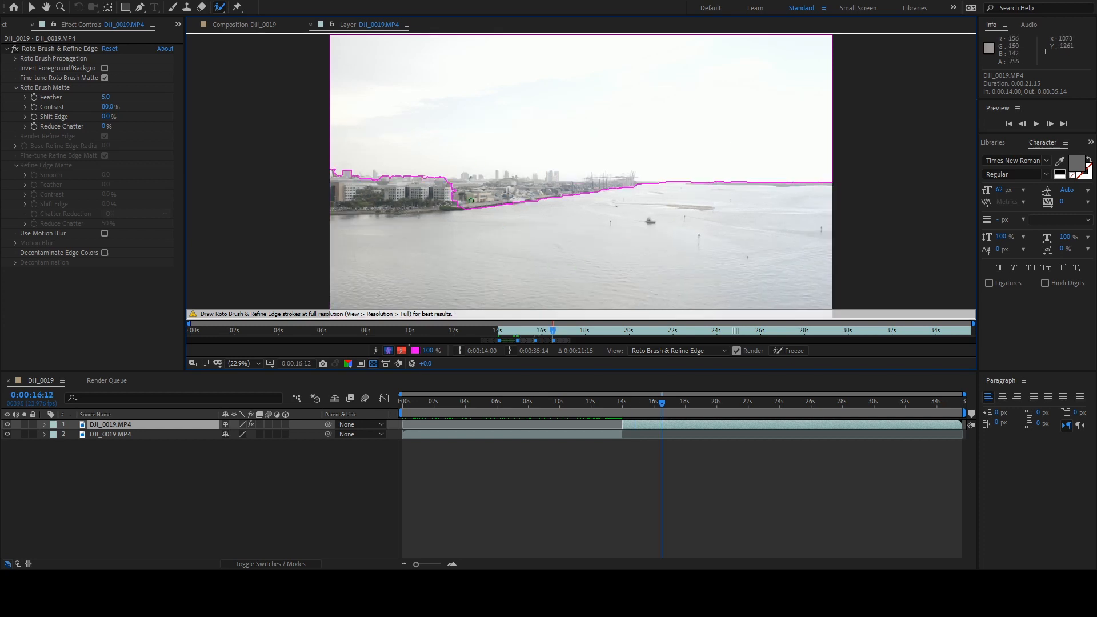
left_click_drag(466, 200, 624, 188)
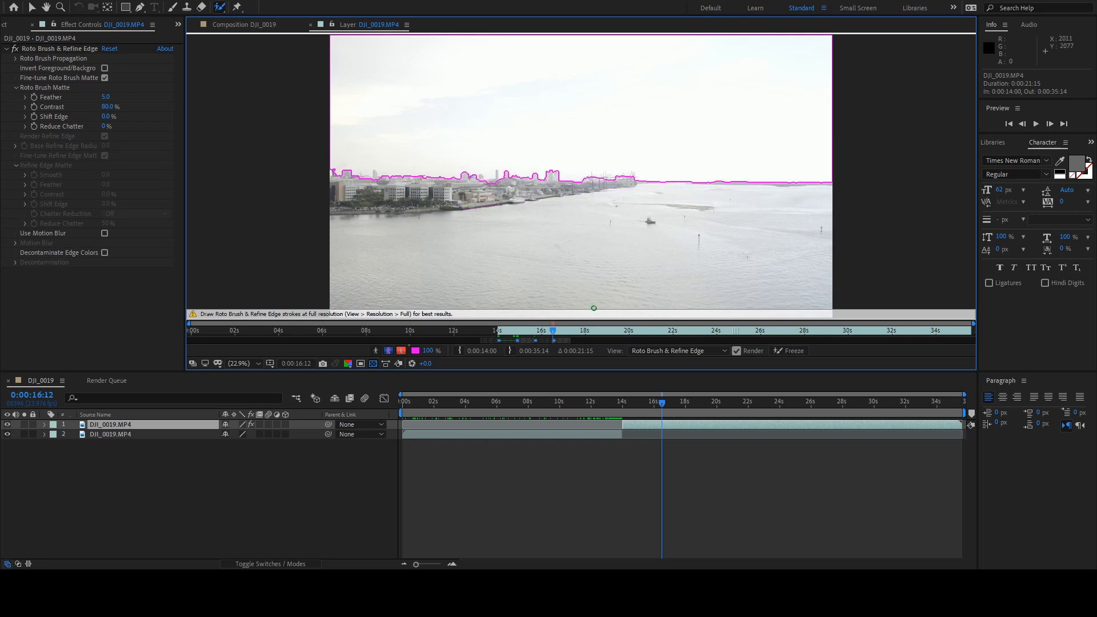
left_click_drag(556, 334, 572, 336)
left_click_drag(356, 107, 736, 104)
left_click_drag(454, 190, 620, 189)
left_click_drag(573, 331, 589, 330)
left_click_drag(372, 125, 728, 125)
left_click_drag(461, 195, 615, 188)
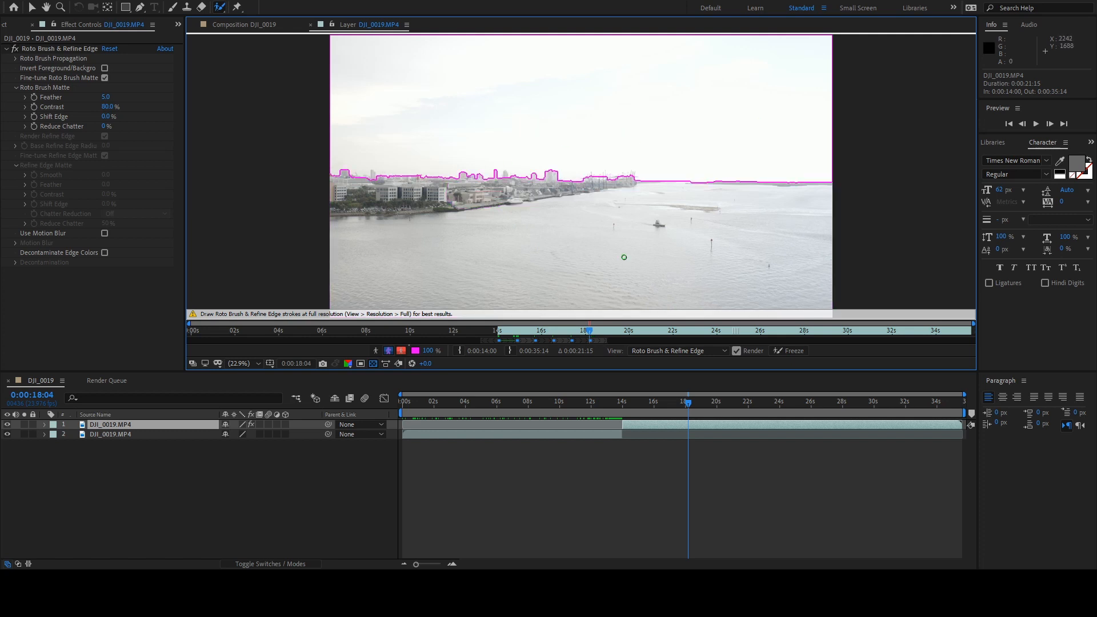
- Roto-brush the sky at 0:00:19:00 and 0:00:19:20, subtracting the skyline buildings, including those at the far left shore
left_click_drag(589, 331, 608, 331)
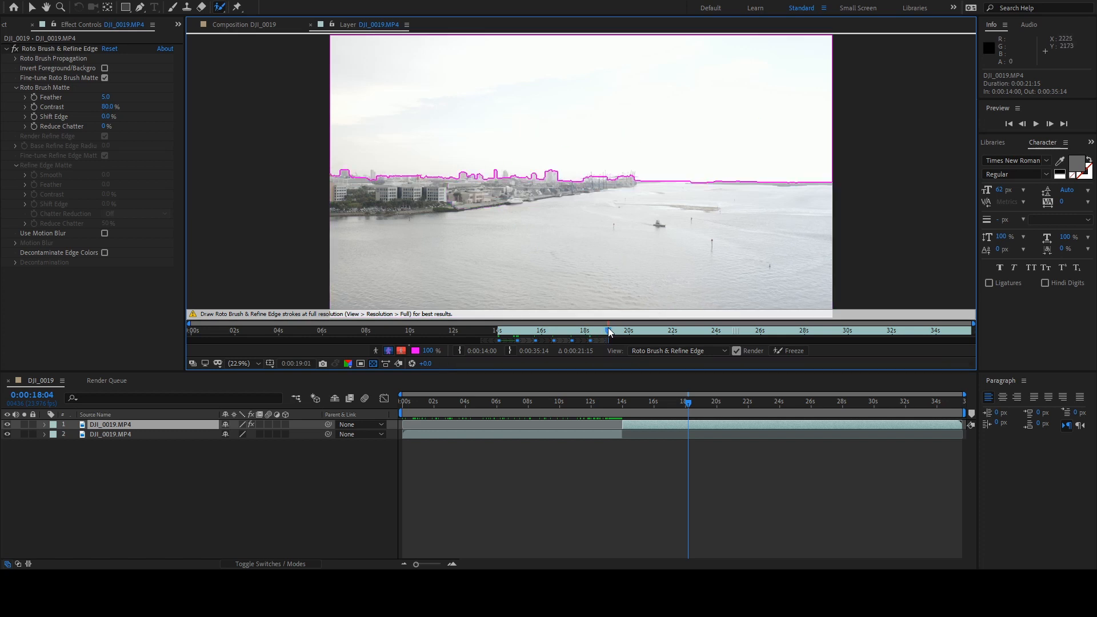
left_click_drag(415, 140, 728, 118)
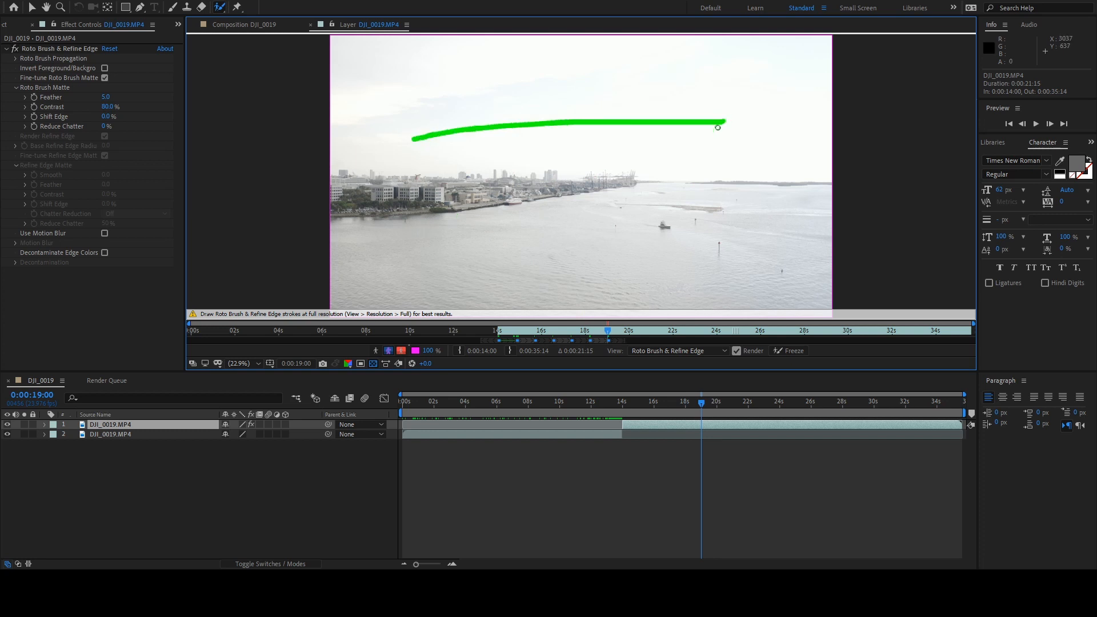
left_click_drag(464, 188, 614, 188)
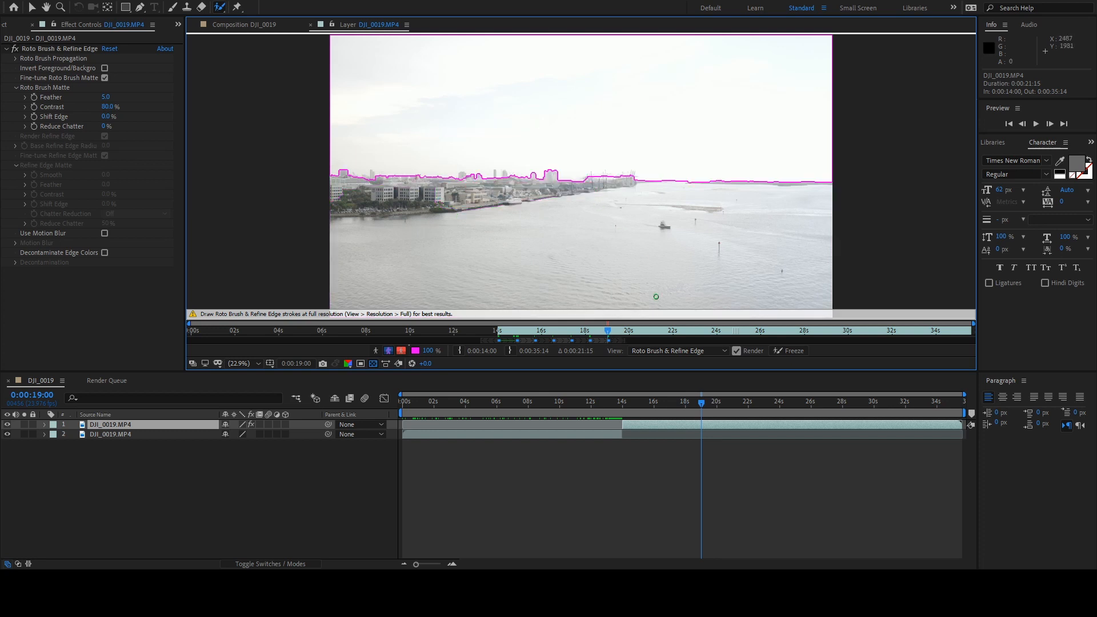
left_click_drag(603, 331, 625, 333)
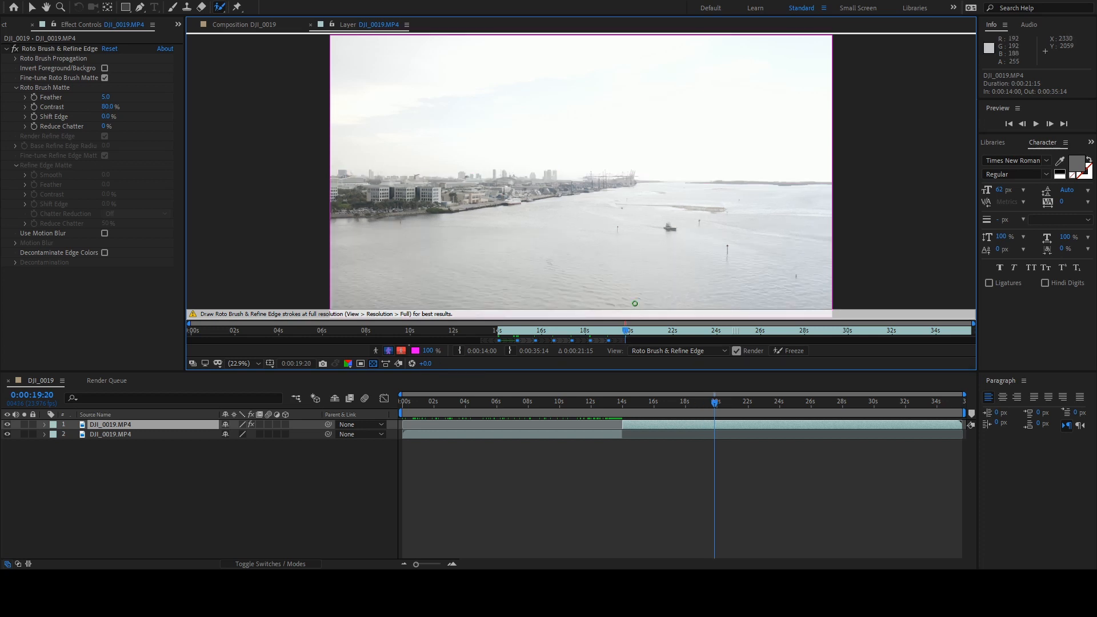
left_click_drag(349, 129, 698, 123)
left_click_drag(439, 200, 605, 181)
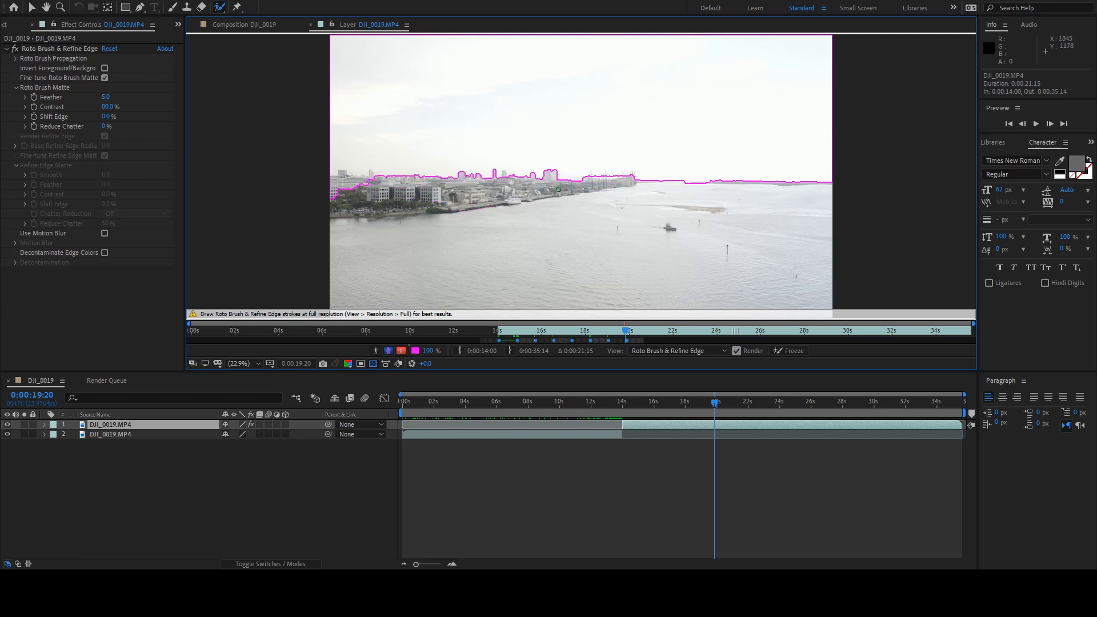
mouse_move(338, 189)
left_mouse_down()
mouse_move(372, 184)
mouse_move(334, 177)
left_mouse_up()
- Roto-brush the sky at 0:00:20:16 and subtract the full row of skyline buildings from the selection
left_click_drag(626, 335, 644, 332)
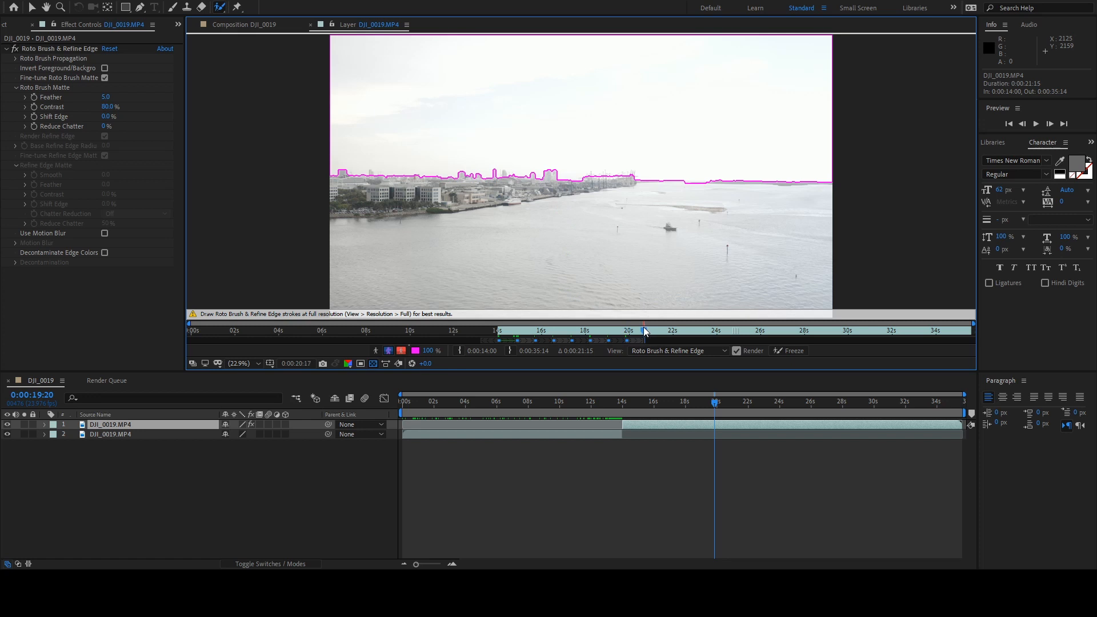
left_click_drag(363, 128, 782, 122)
left_click_drag(342, 181, 625, 181)
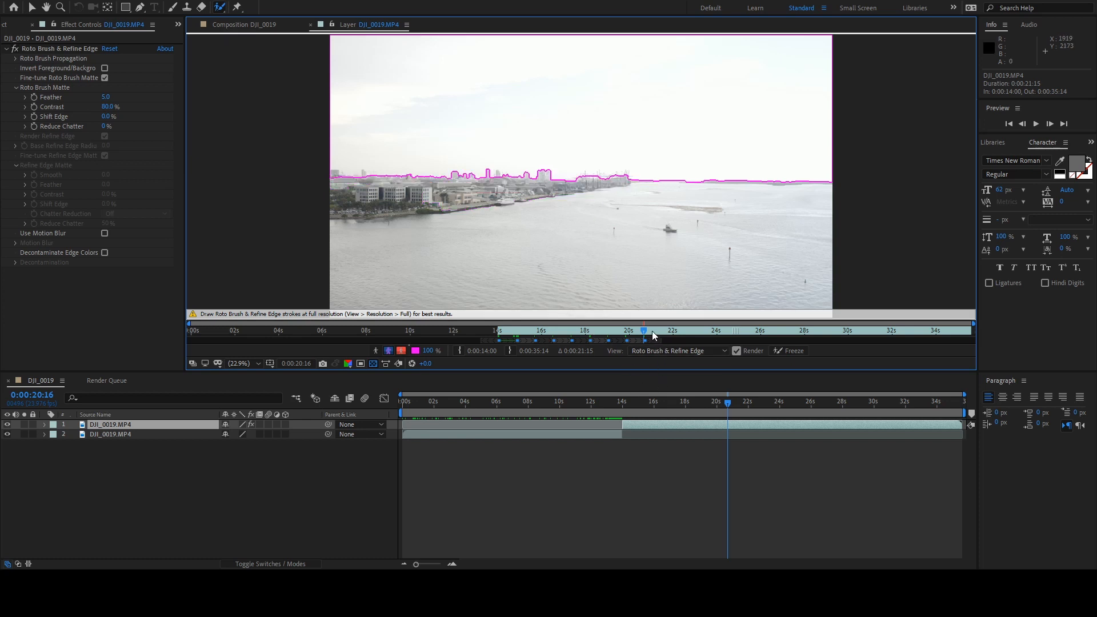
left_click_drag(647, 332, 666, 333)
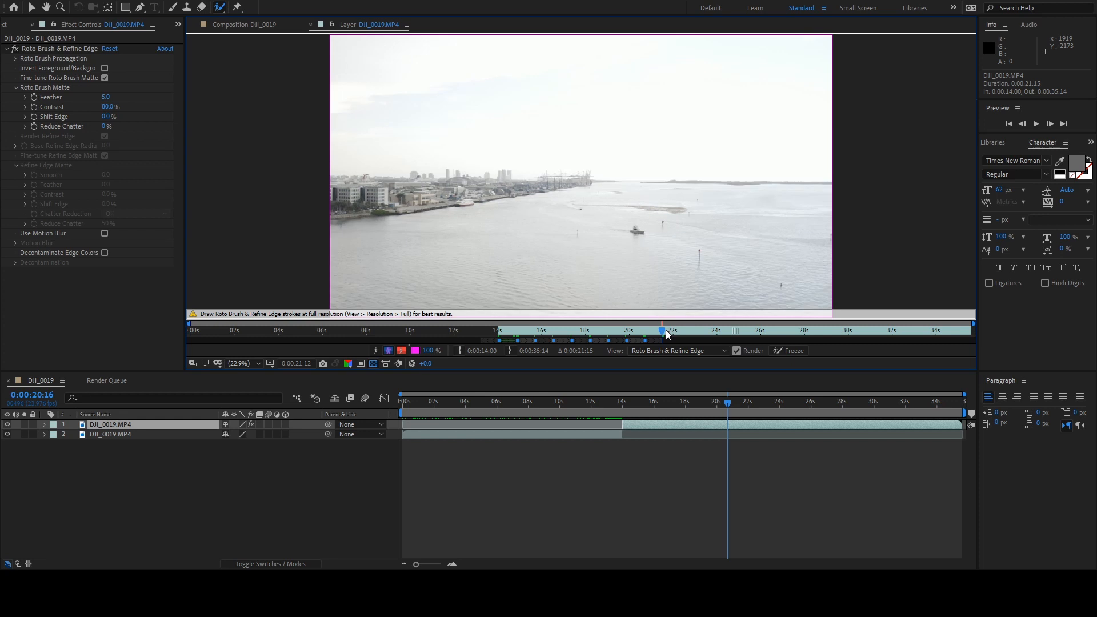
- At 0:00:14:01, paint along the whole skyline and horizon with the Refine Edge tool
left_click_drag(665, 334, 501, 336)
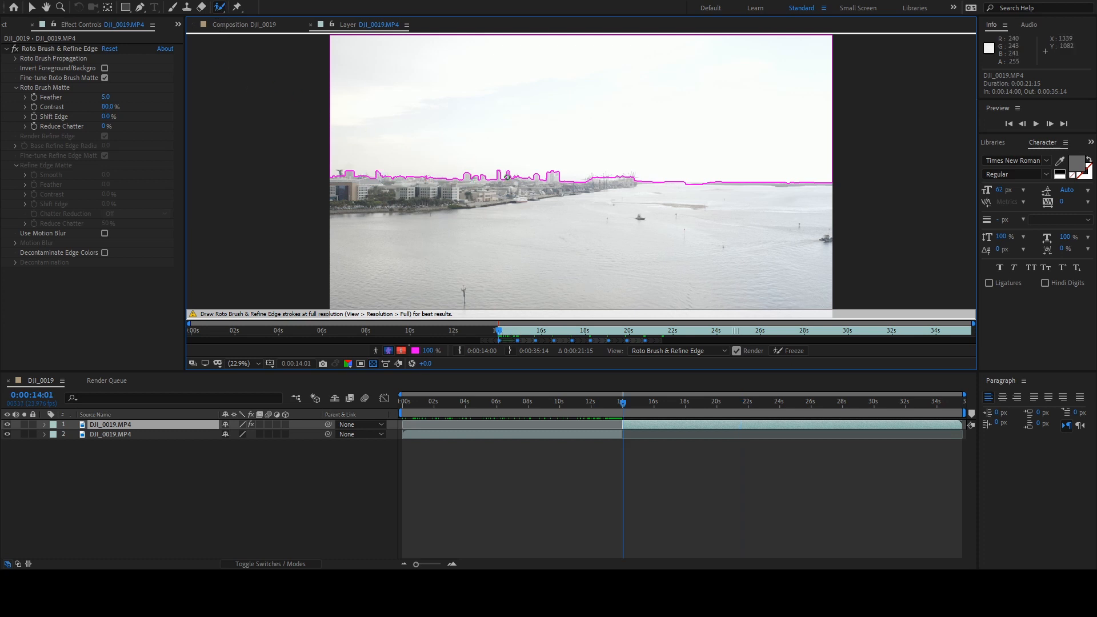
left_click(222, 11)
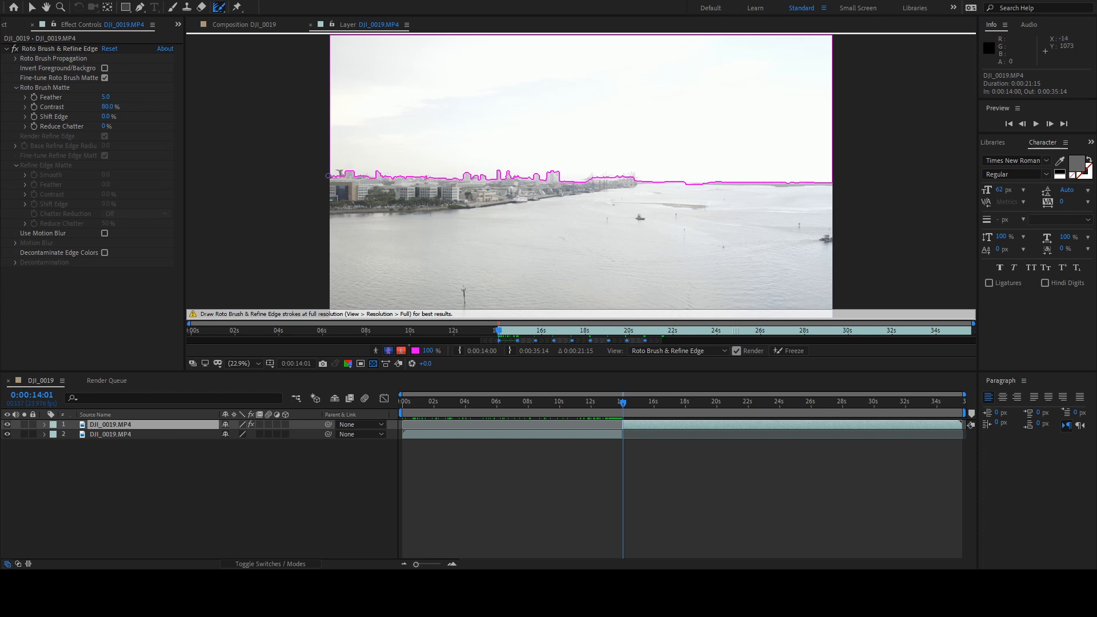
left_click_drag(328, 177, 646, 179)
left_click_drag(678, 182, 832, 183)
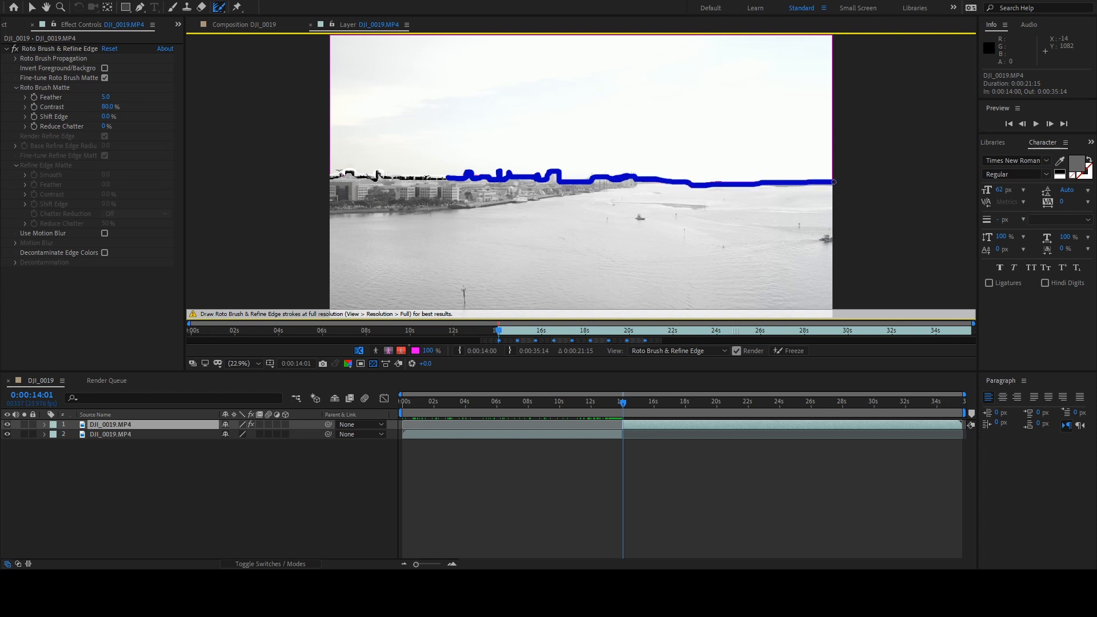
left_click_drag(701, 182, 731, 181)
left_click_drag(649, 181, 663, 182)
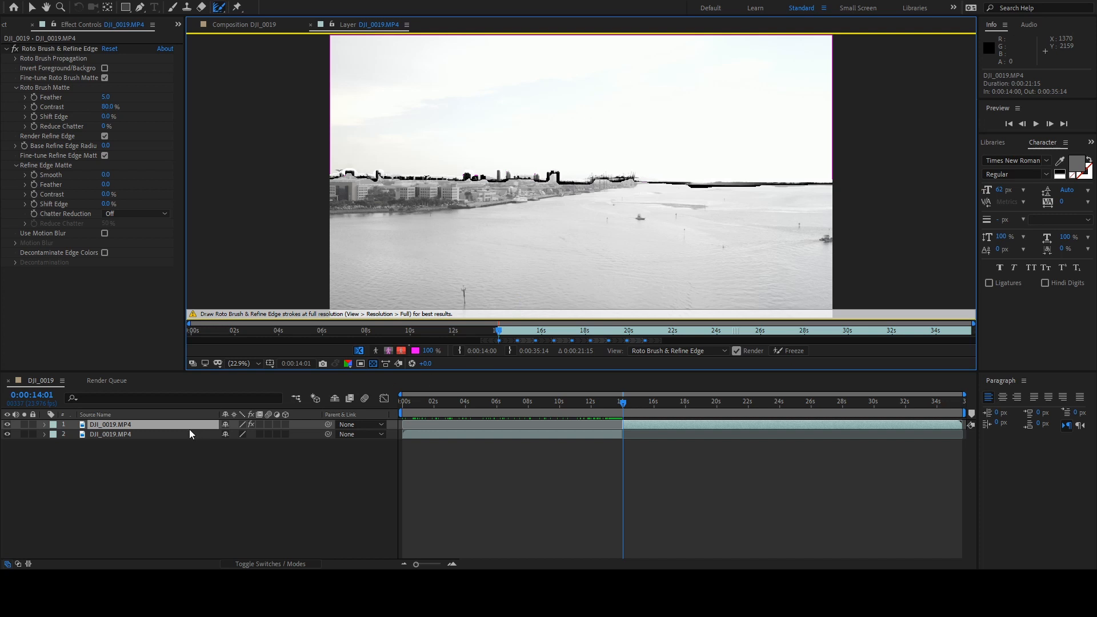
- Turn on Invert Foreground/Background in the top layer's Roto Brush & Refine Edge effect
left_click(44, 425)
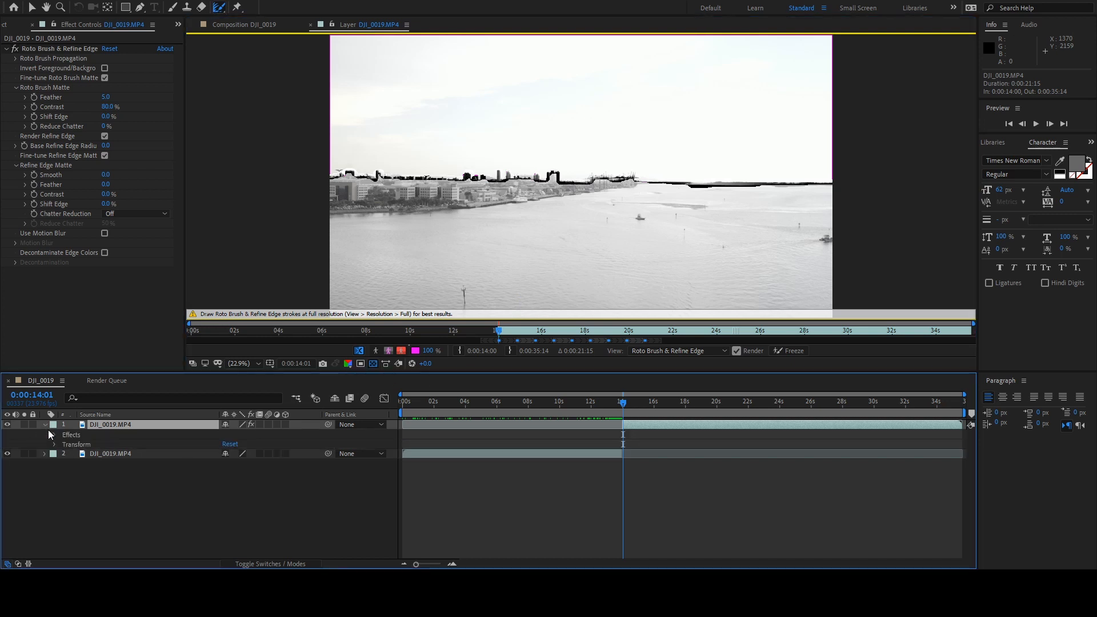
left_click(53, 437)
left_click(63, 444)
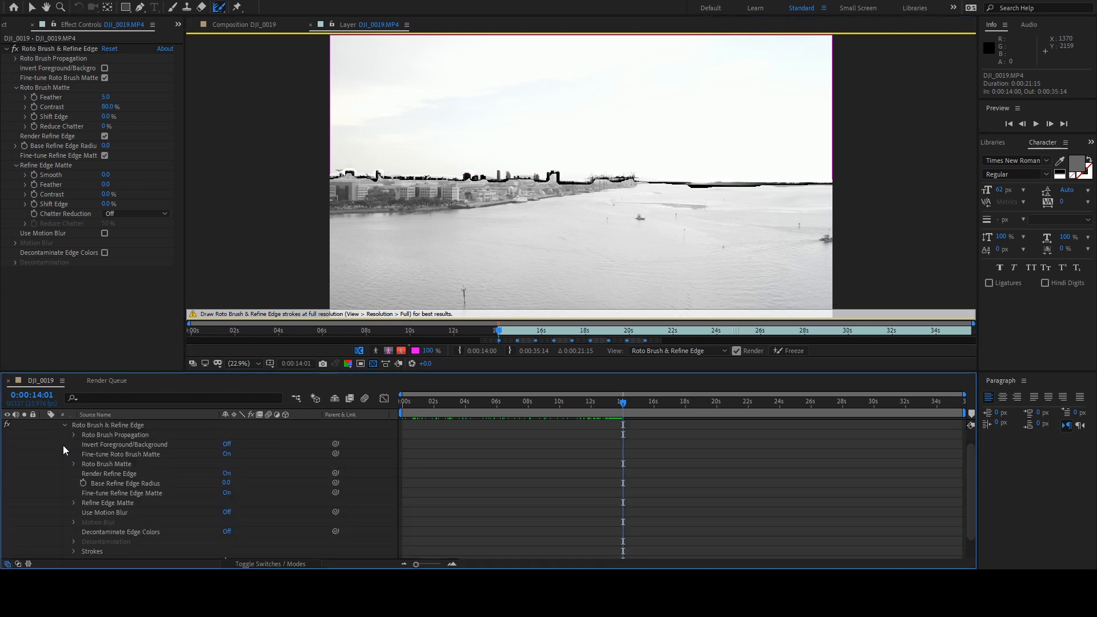
left_click(227, 444)
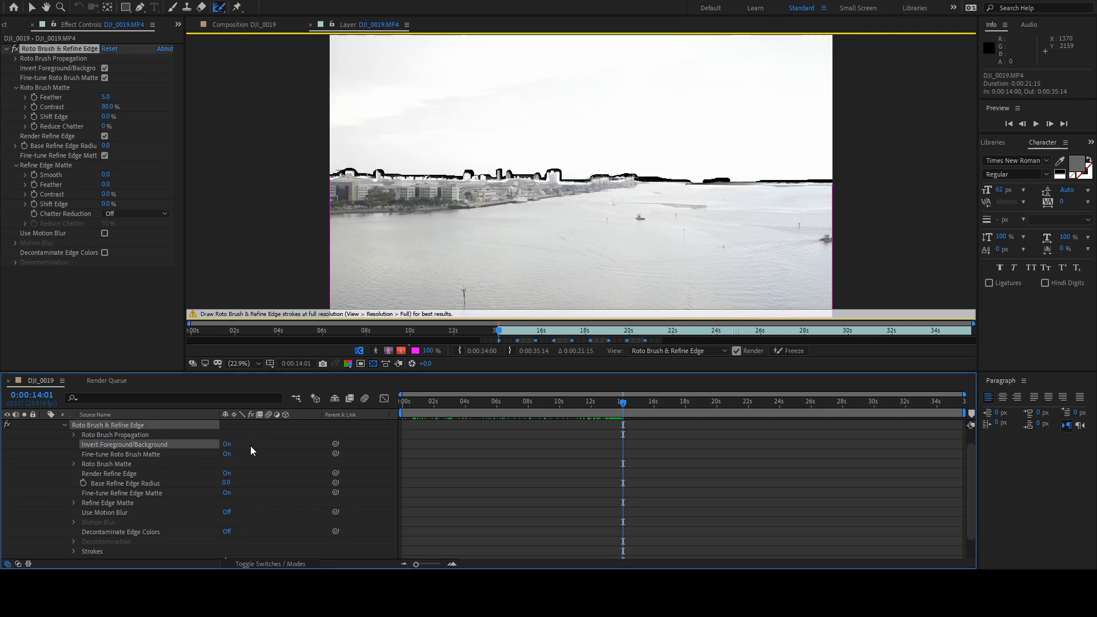
scroll(719, 436, "up", 1)
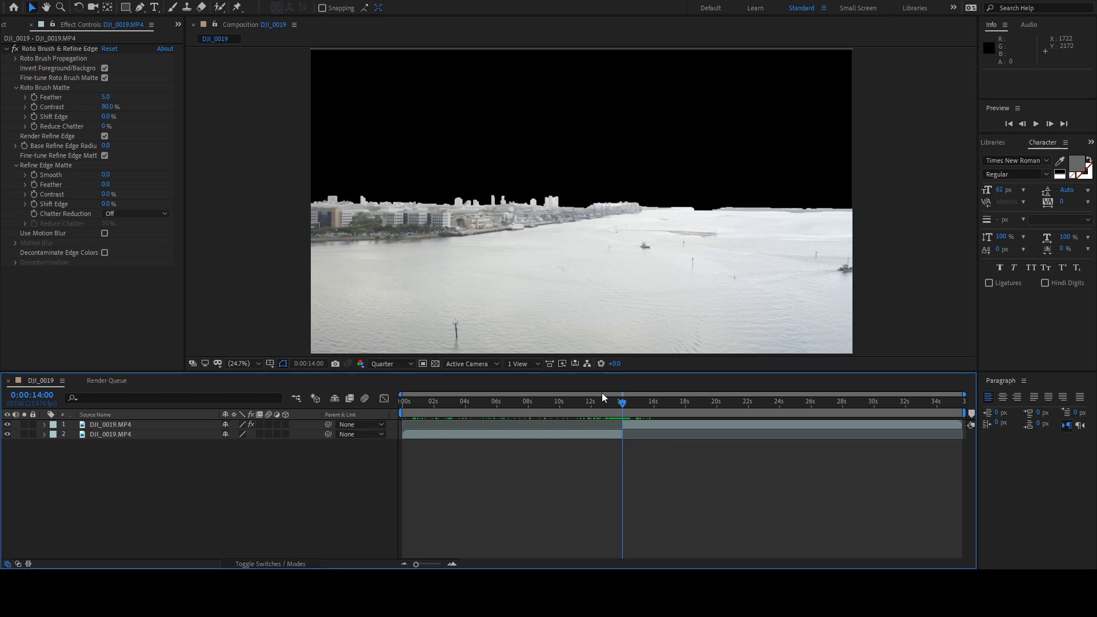
- Duplicate the rotoscoped DJI_0019.MP4 layer and select the lower copy
left_click(633, 427)
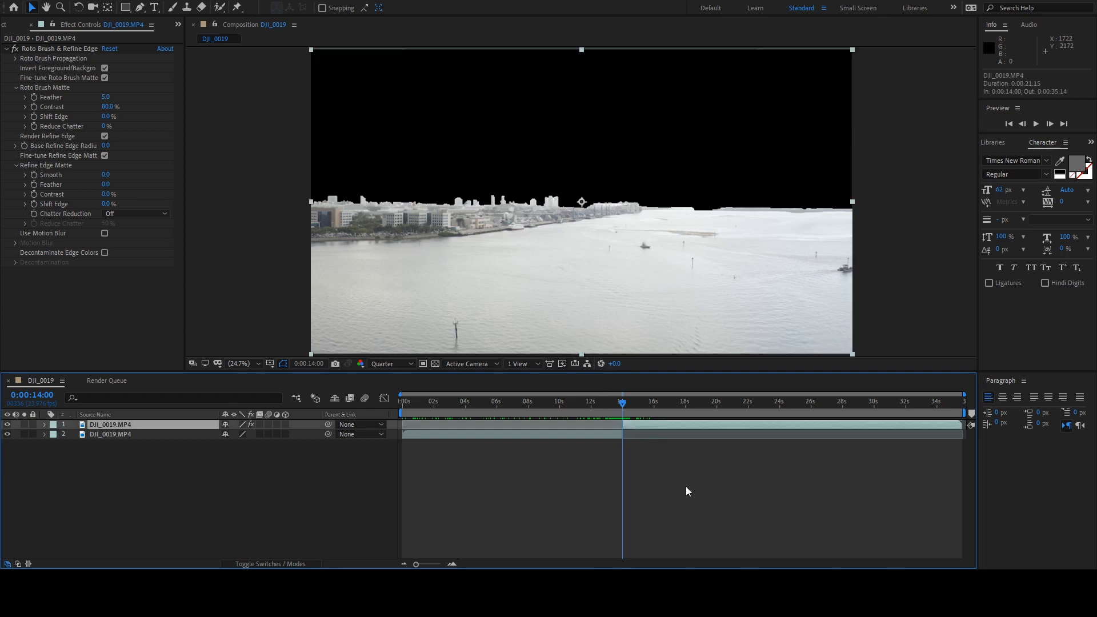
key("ctrl+d")
left_click(645, 436)
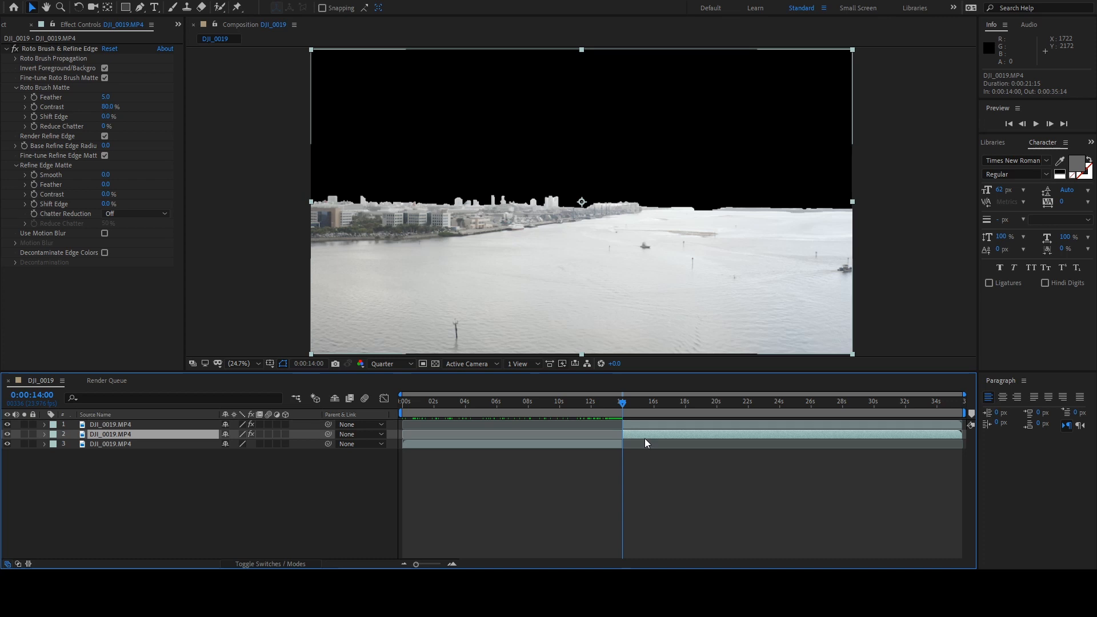
- Delete the Roto Brush & Refine Edge effect from the lower duplicate of the DJI_0019.MP4 layer
left_click(44, 435)
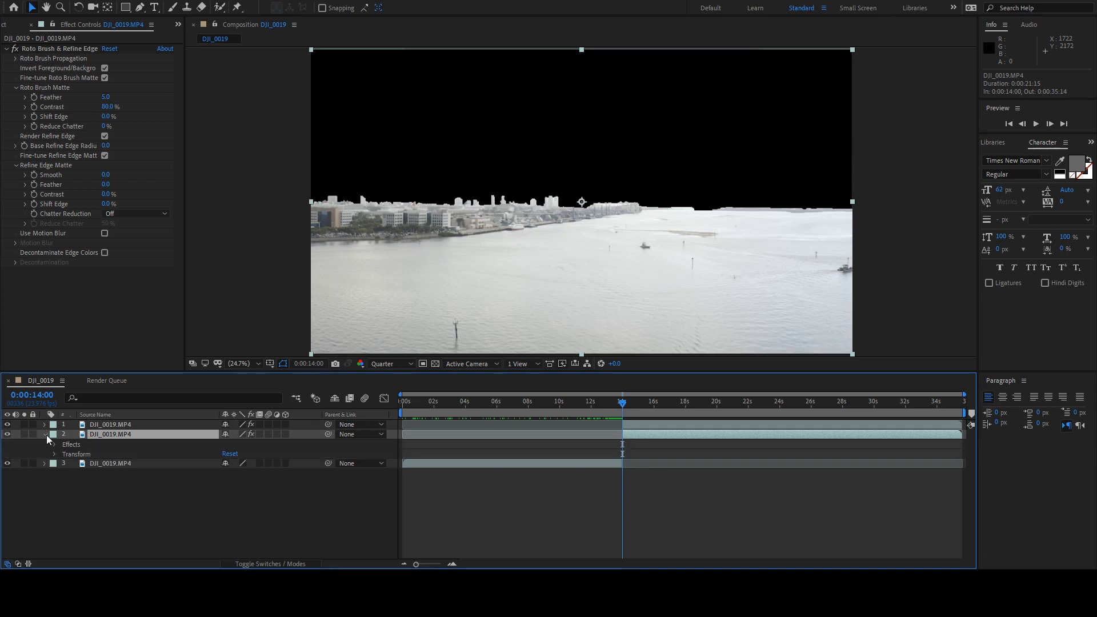
left_click(54, 445)
left_click(92, 454)
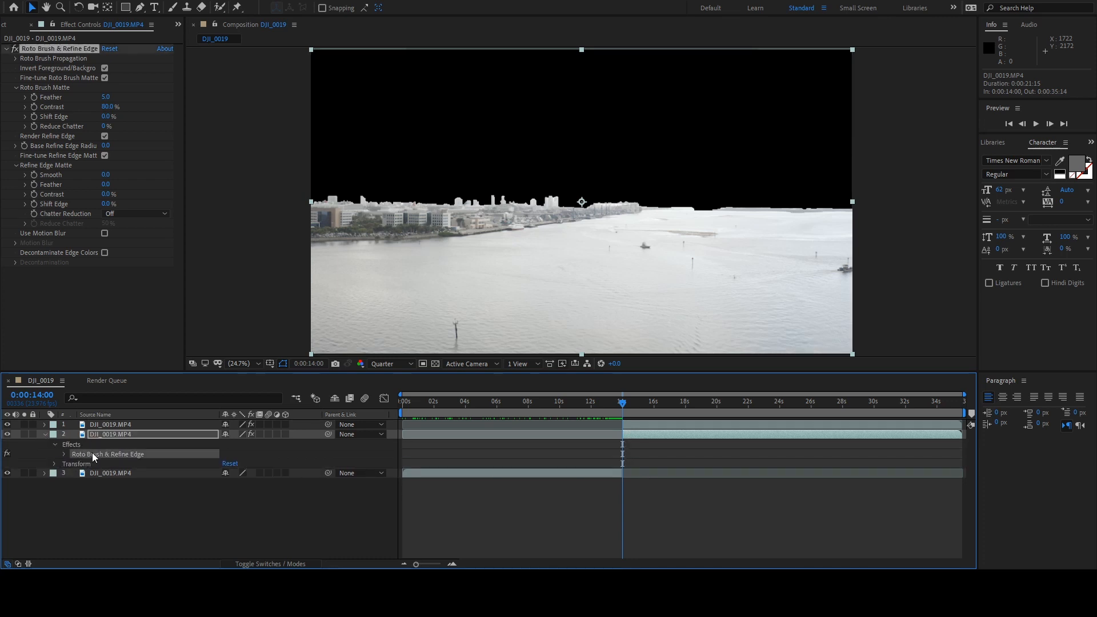
key("Delete")
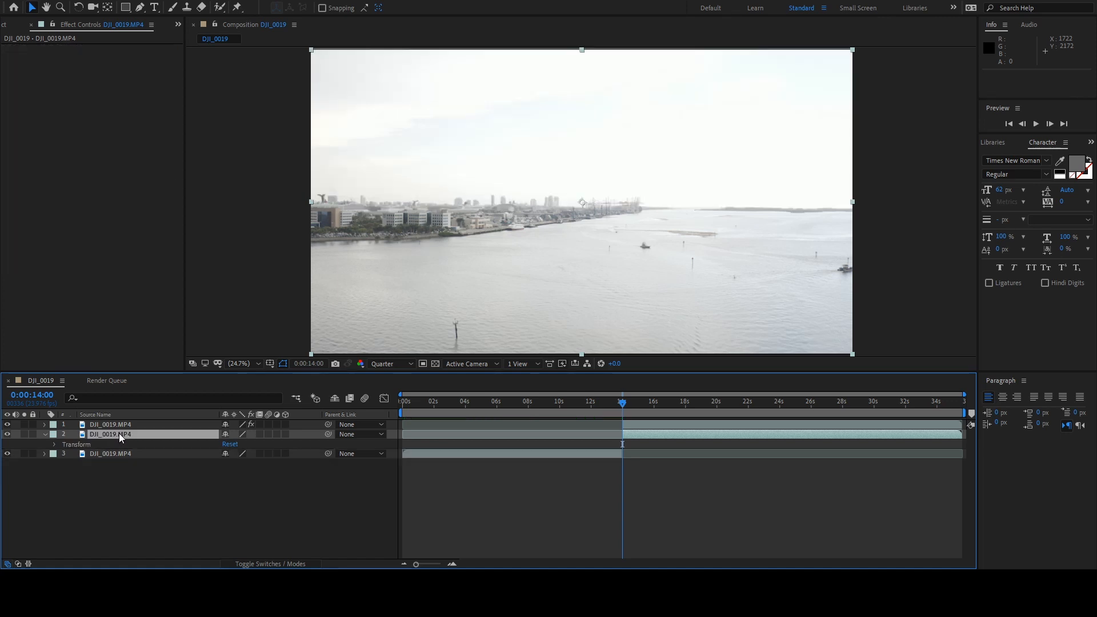
- Pre-compose the effect-free second layer as DJI_0019.MP4 Comp 1 and open the new composition
left_click(635, 436)
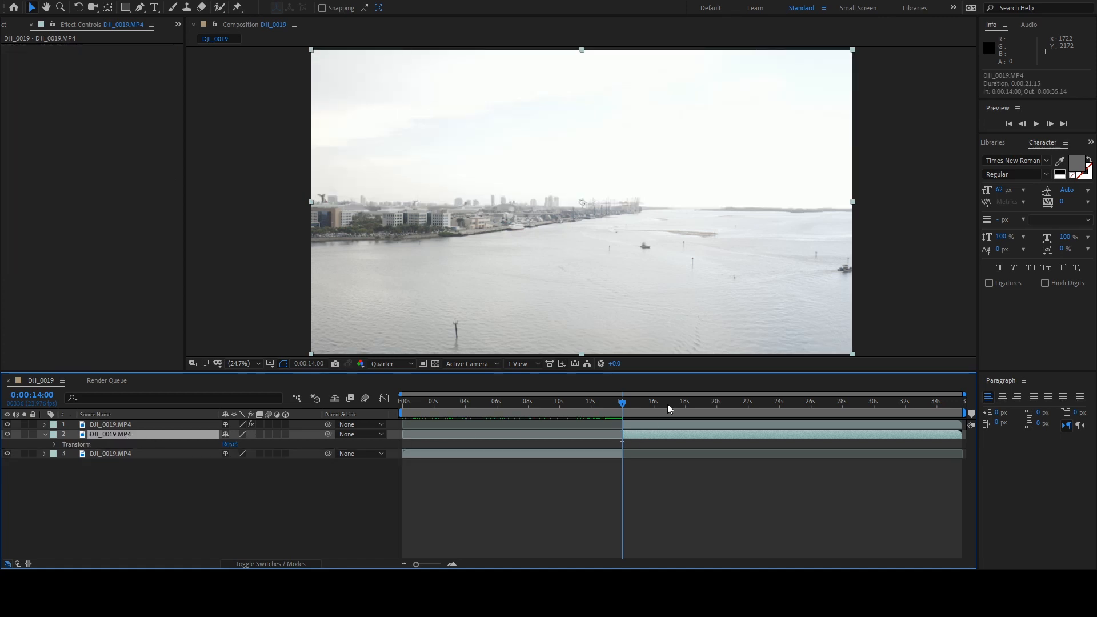
key("ctrl+y")
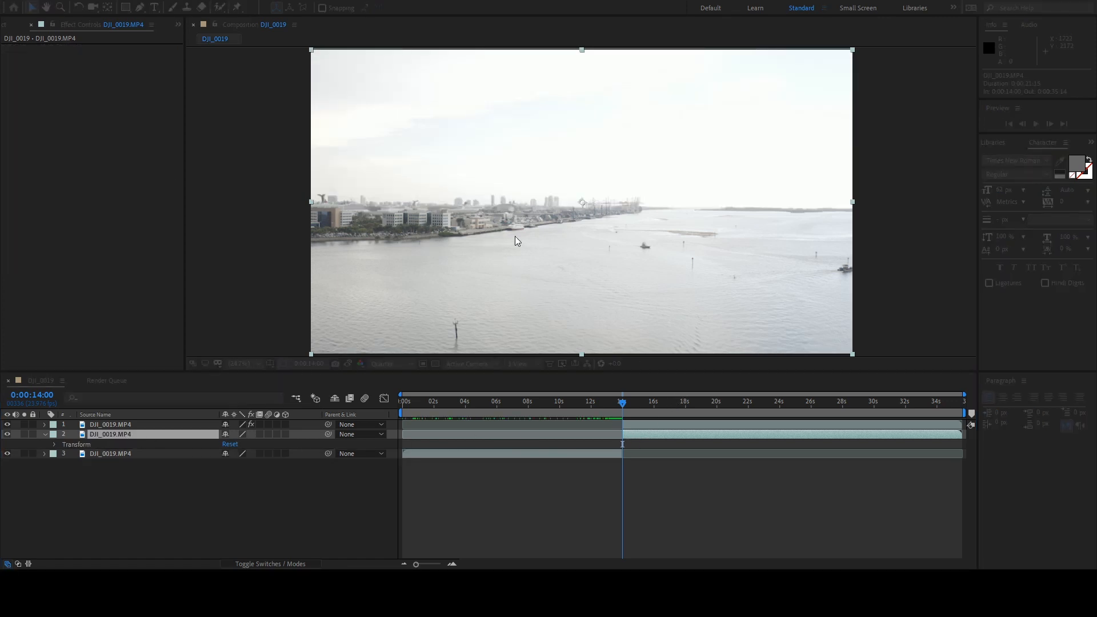
key("Return")
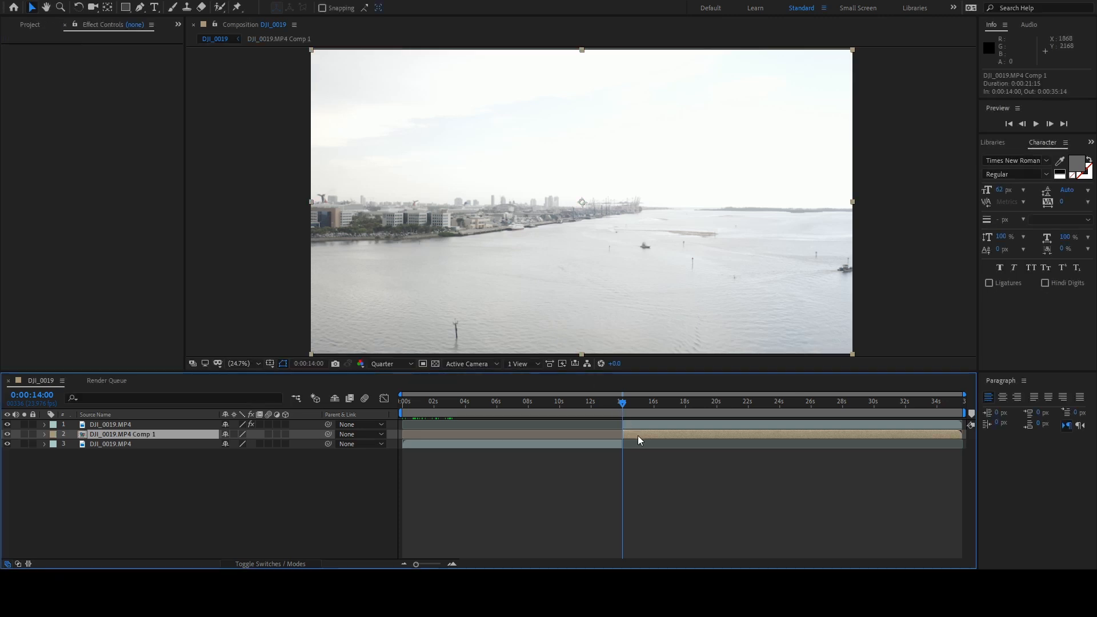
left_click(607, 425)
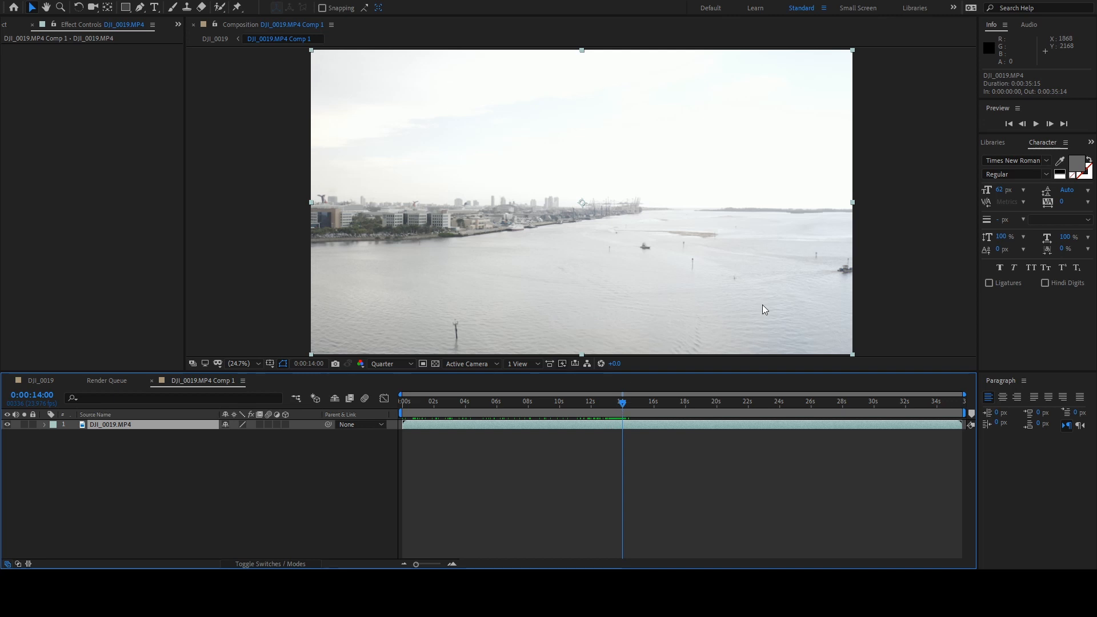
- At 0:00:15:01, select the 3D Camera Tracker points along the distant skyline and create a solid and camera from them
left_click(16, 144)
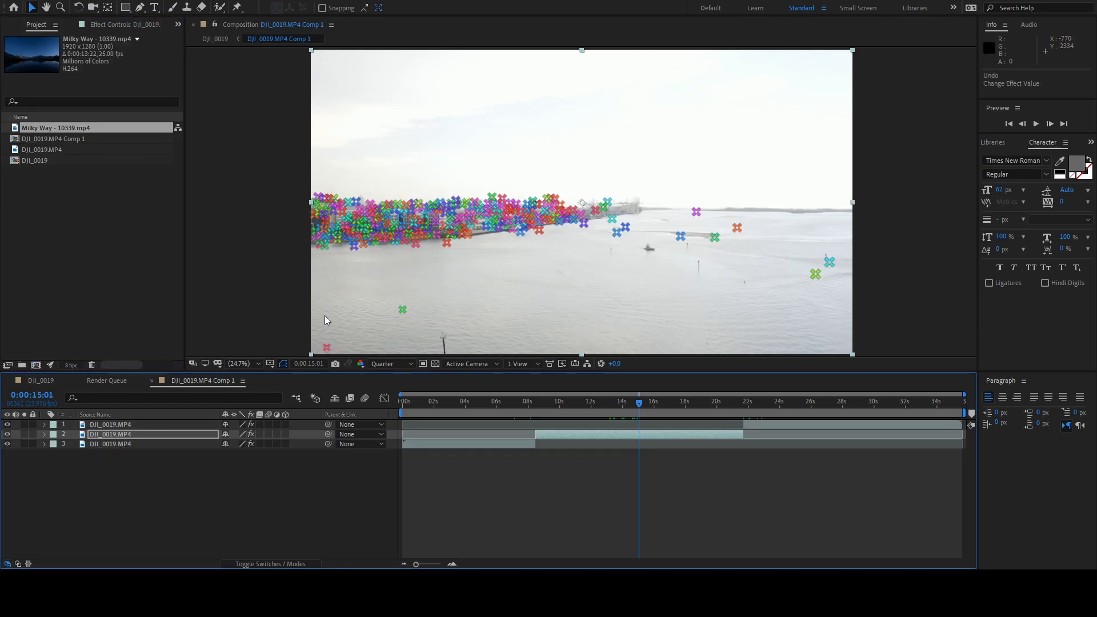
left_click(144, 24)
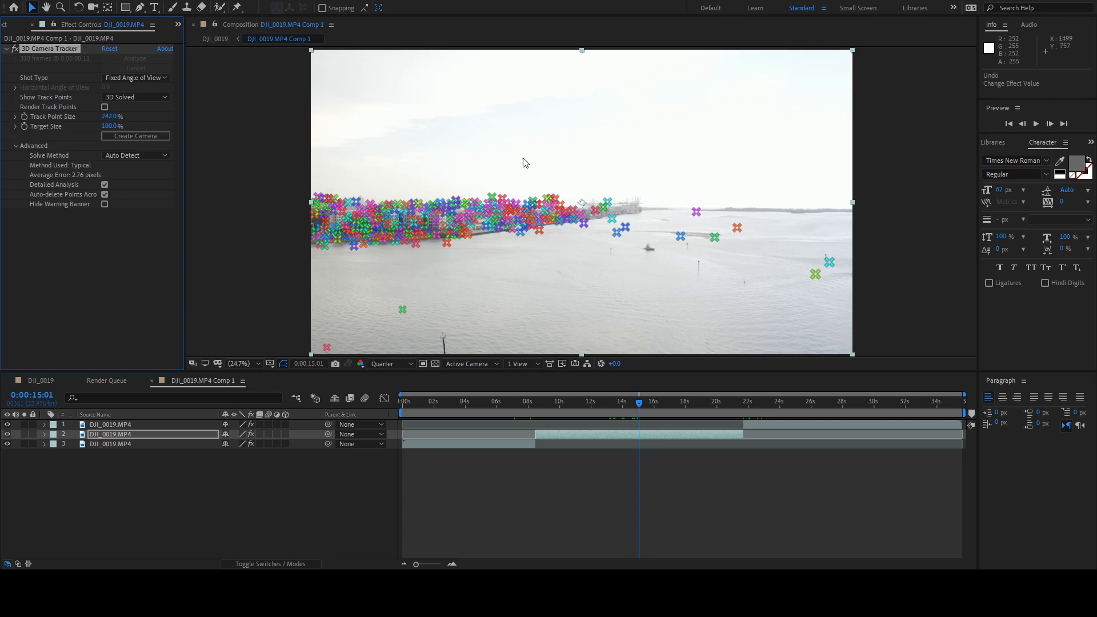
mouse_move(479, 190)
left_mouse_down()
mouse_move(539, 206)
mouse_move(615, 206)
mouse_move(581, 177)
left_mouse_up()
left_click_drag(483, 187, 485, 187)
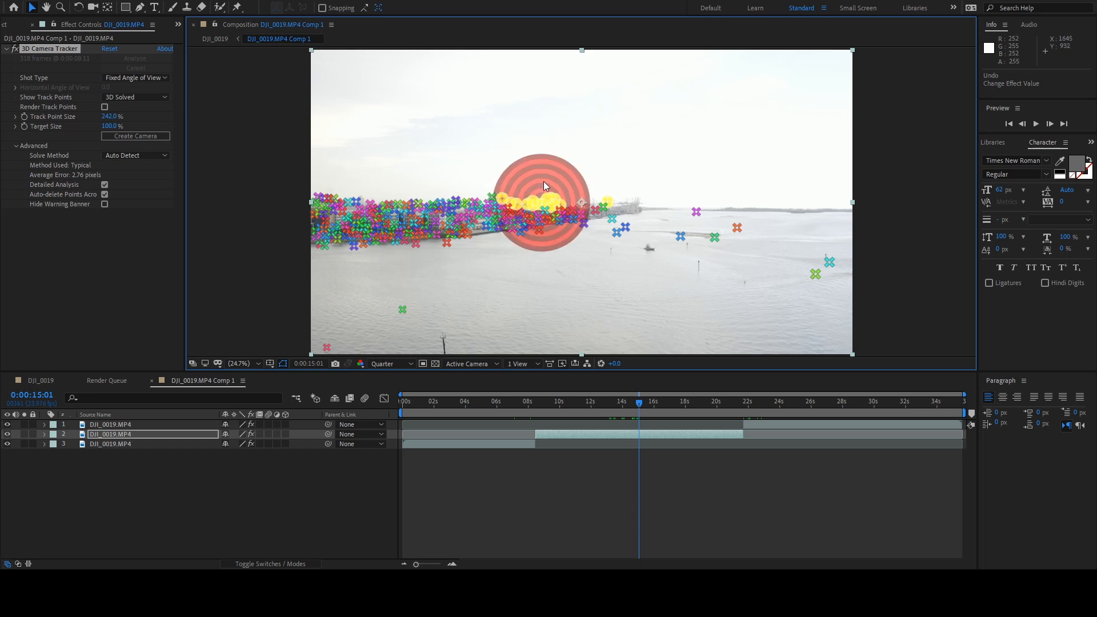
left_click(606, 202)
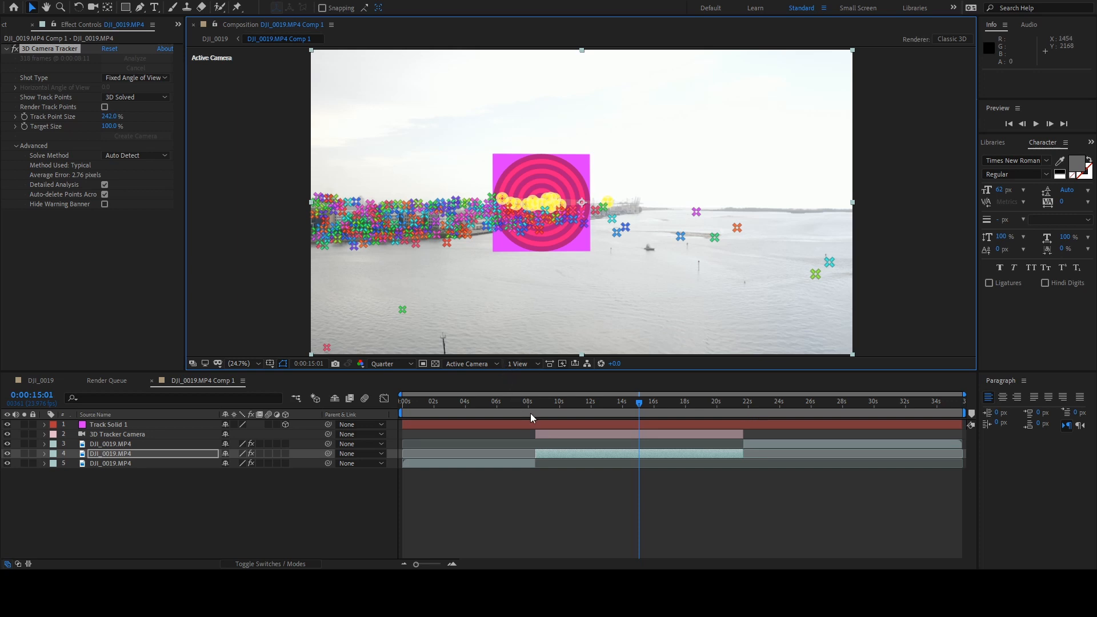
- Replace the Track Solid 1 layer's source with the Milky Way - 10339.mp4 clip
left_click(539, 424)
left_click(9, 27)
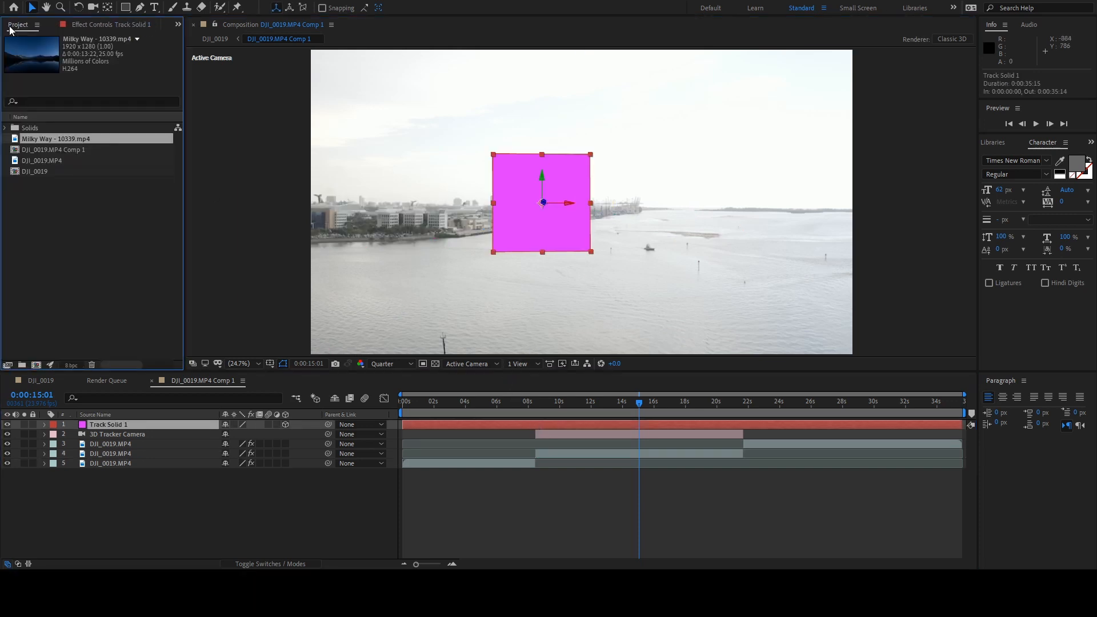
left_click_drag(63, 135, 694, 423)
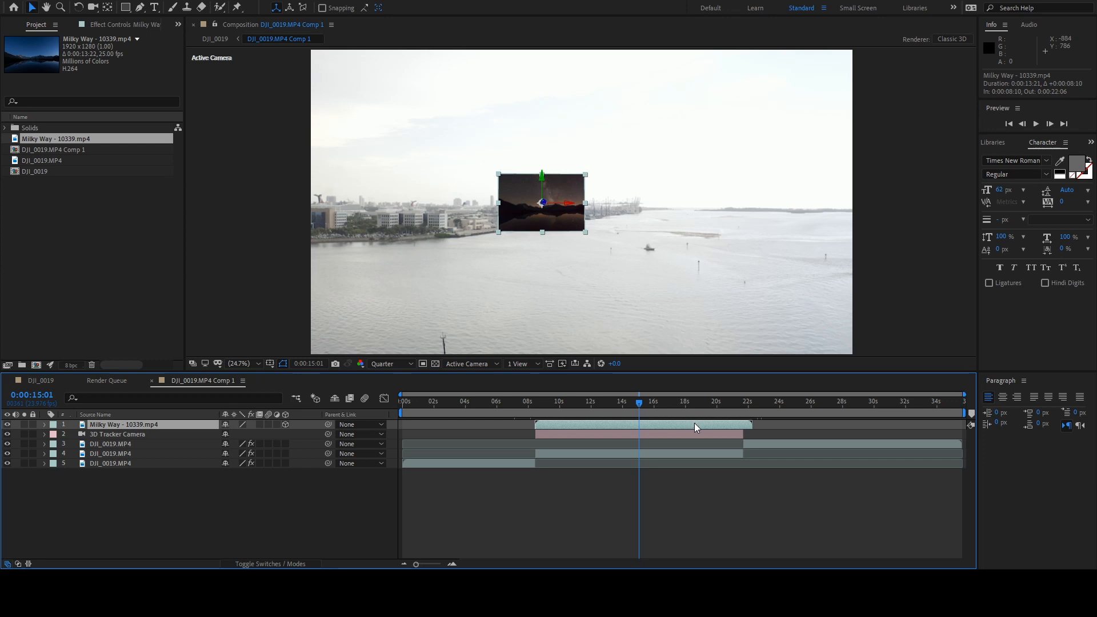
- At 0:00:16:02, set the Milky Way layer's orientation to 19.8°, 21.7°, 355.7° and its scale to 638%
mouse_move(640, 404)
left_mouse_down()
mouse_move(594, 407)
mouse_move(656, 407)
left_mouse_up()
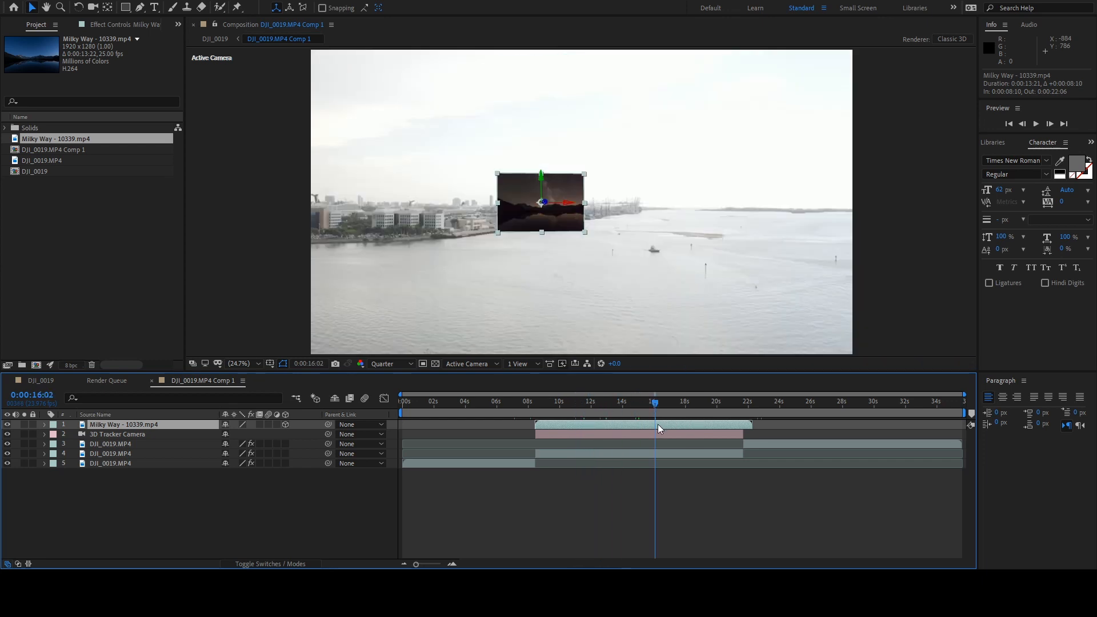
left_click(44, 424)
left_click(54, 435)
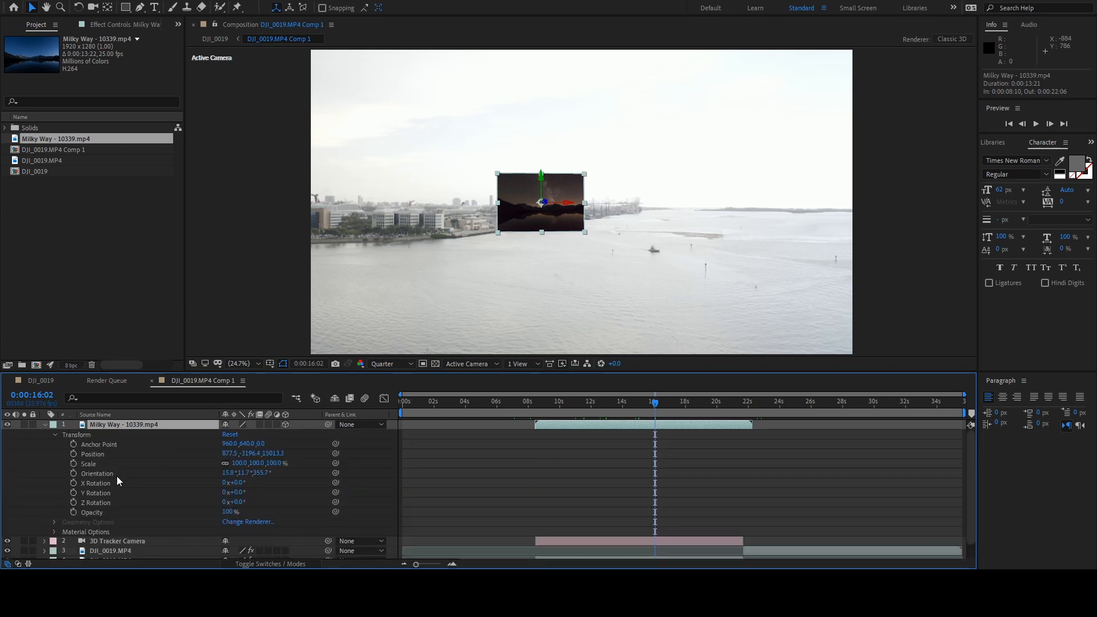
left_click_drag(235, 475, 248, 472)
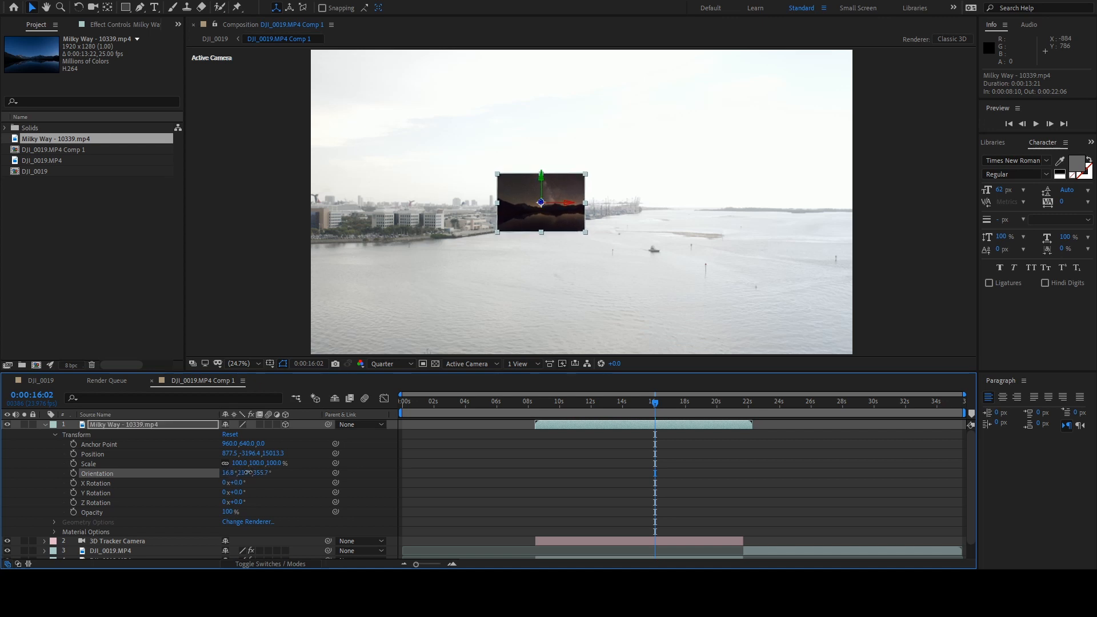
left_click_drag(229, 474, 519, 438)
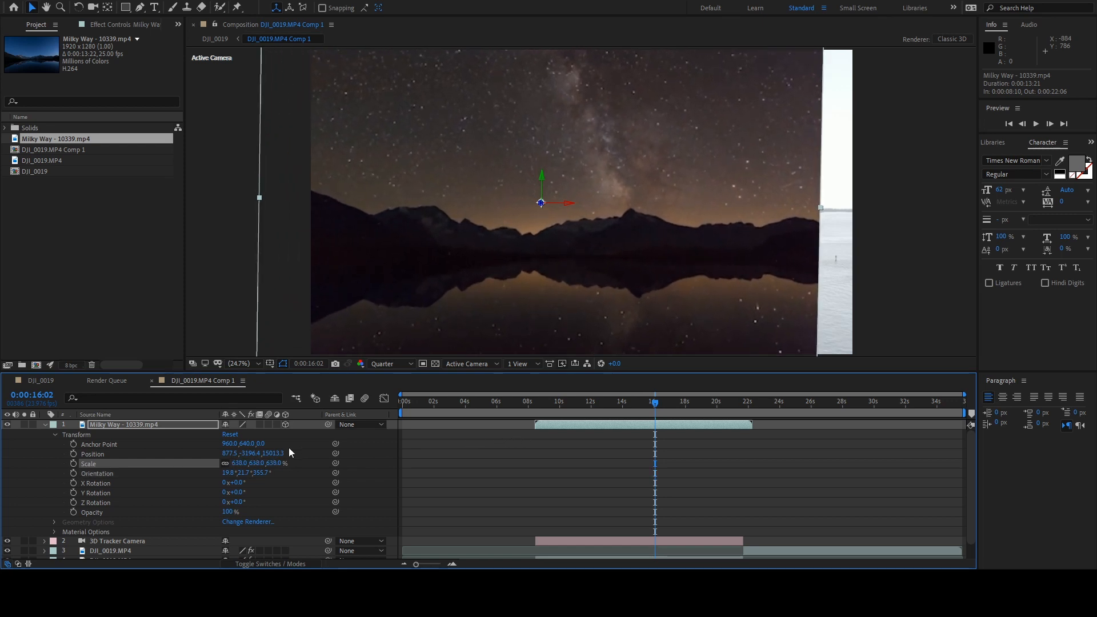
- Position the Milky Way layer at 1884.5, -2715.4, 15013.3 and check the sky in the DJI_0019 composition
left_click_drag(225, 454, 726, 381)
left_click_drag(251, 454, 608, 356)
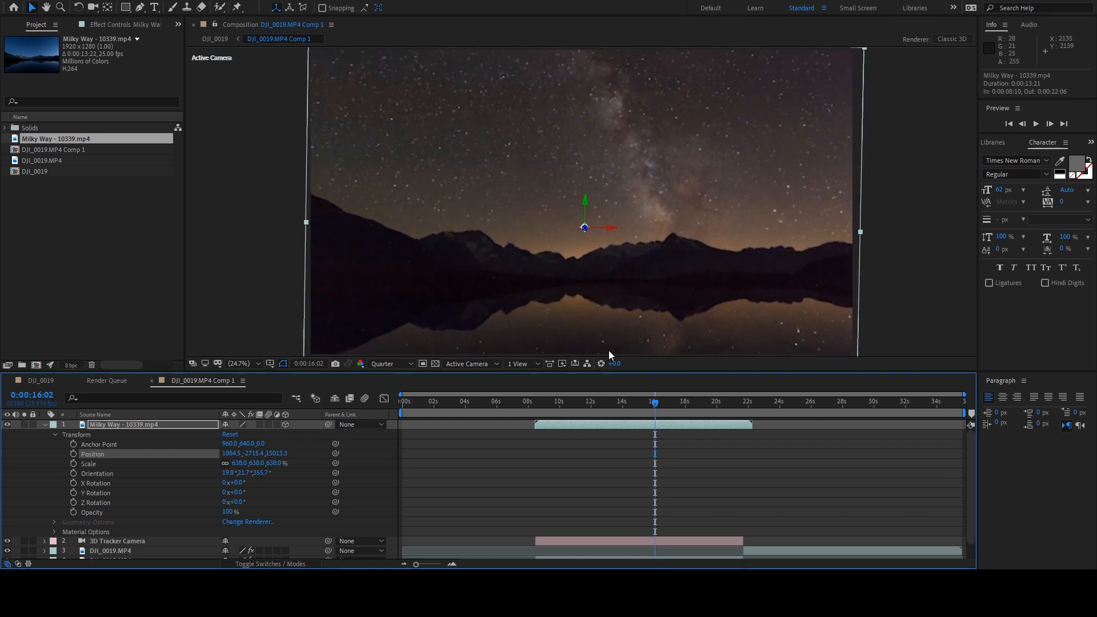
left_click(54, 379)
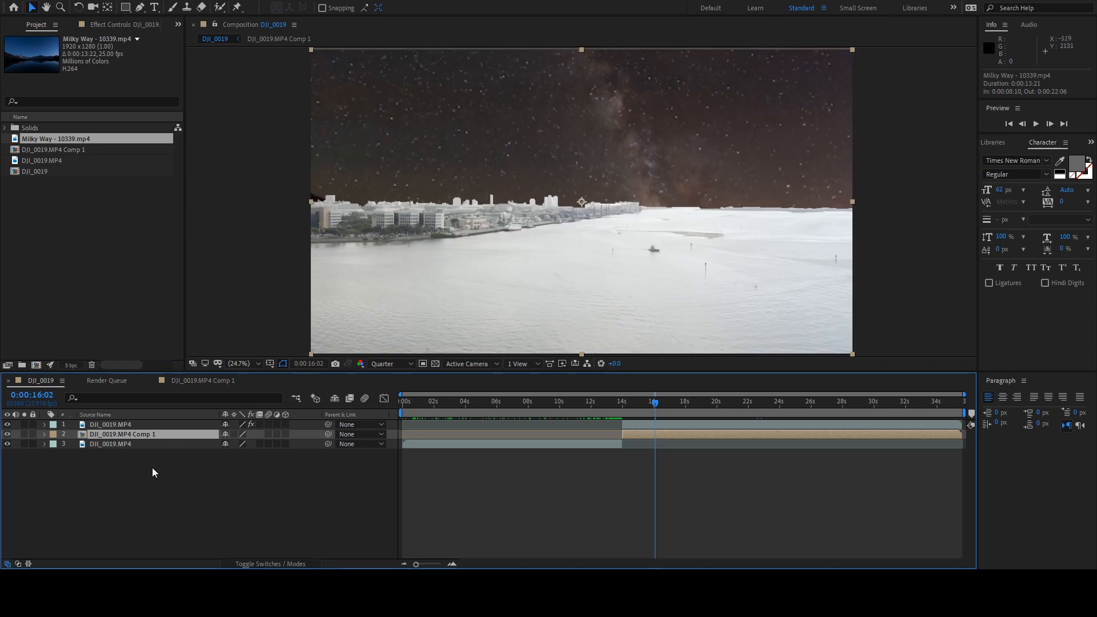
left_click(105, 424)
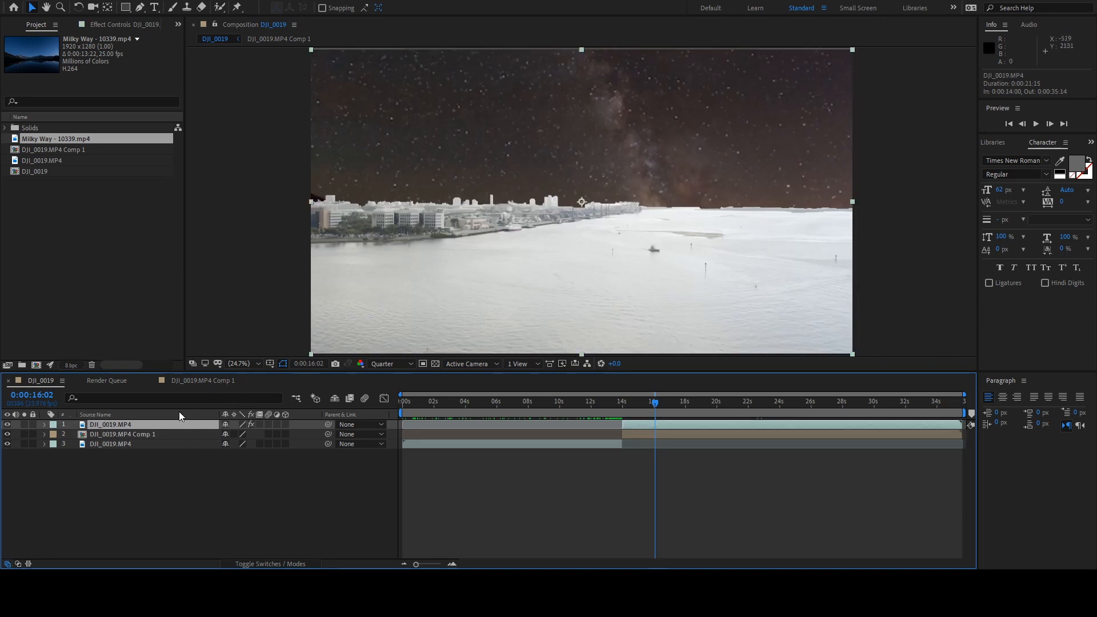
- Set the Milky Way layer's scale to 673% and its Y position to -2489.4, and return to the DJI_0019 composition
left_click(197, 382)
left_click_drag(239, 463, 341, 457)
key("ctrl+z")
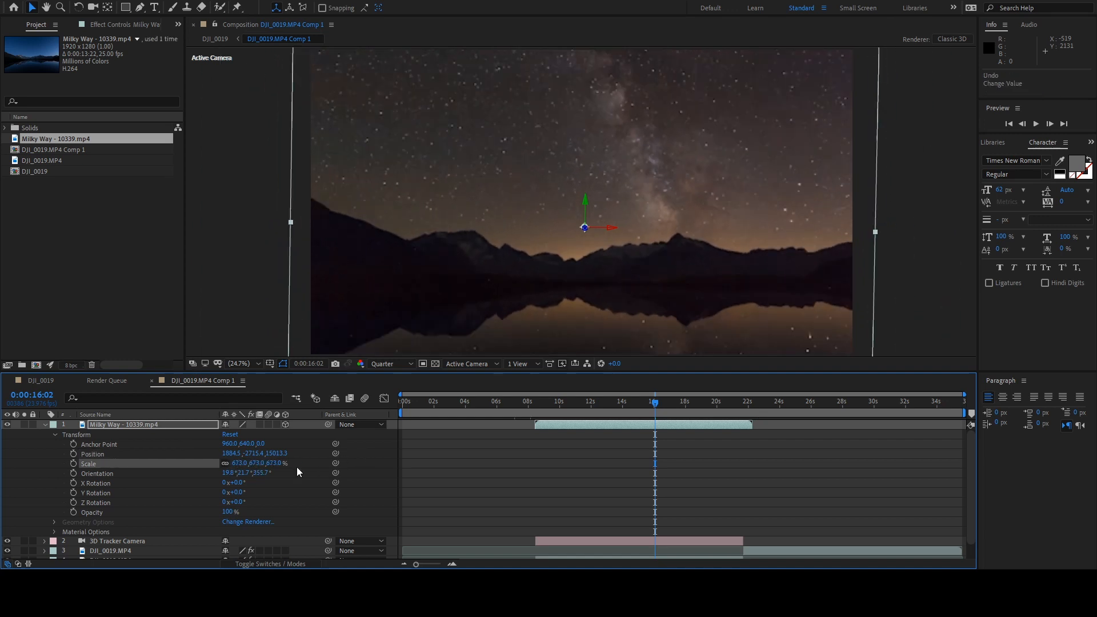
left_click_drag(256, 453, 407, 436)
left_click(372, 437)
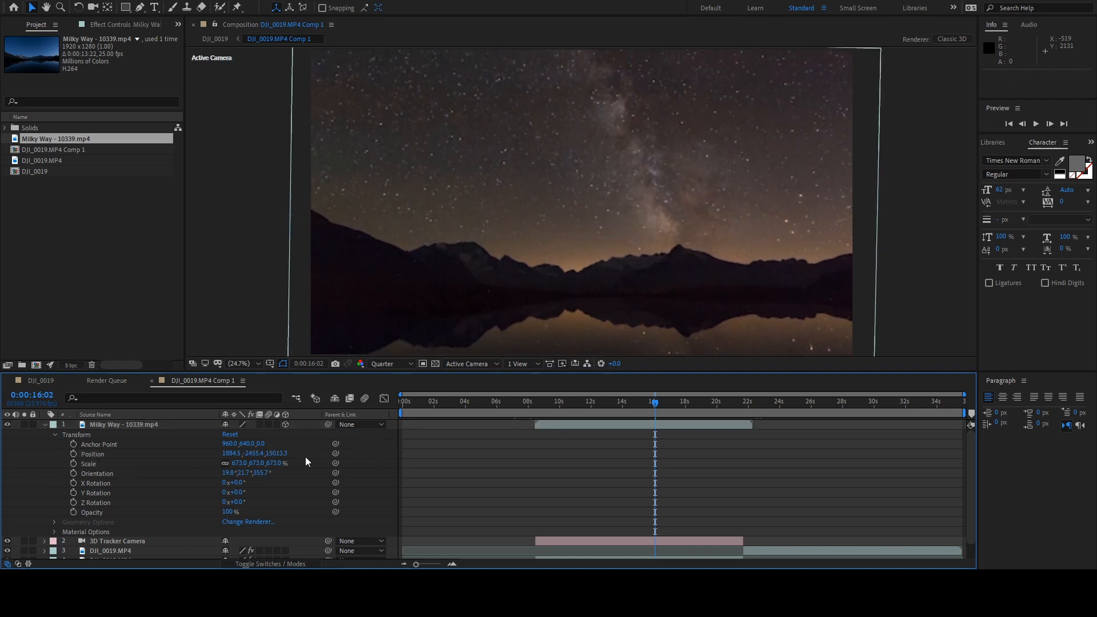
left_click_drag(247, 453, 243, 457)
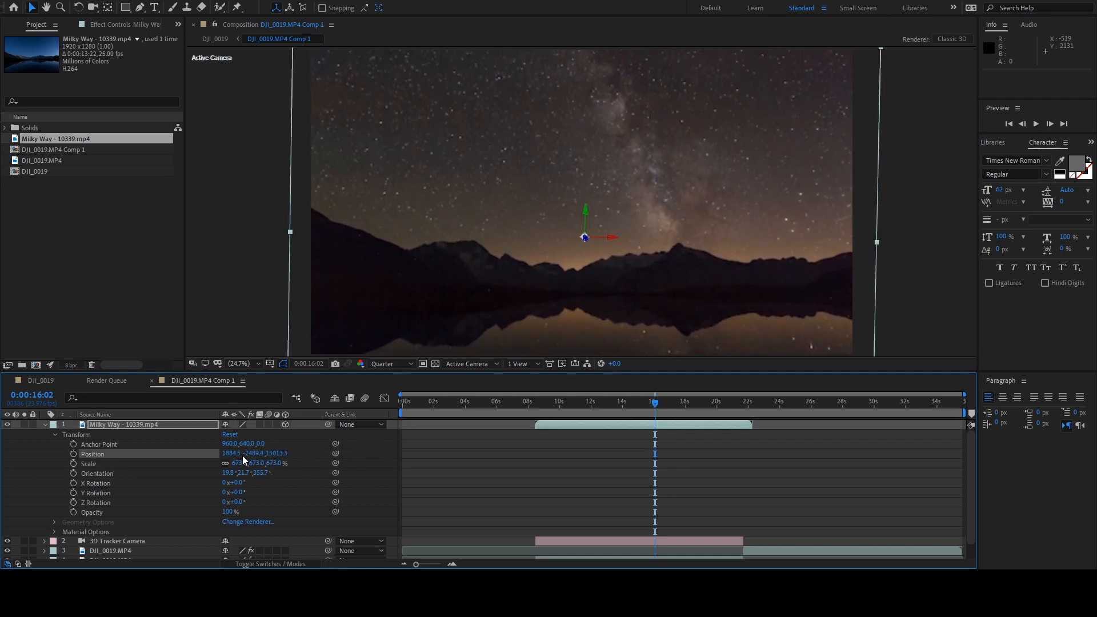
left_click(45, 379)
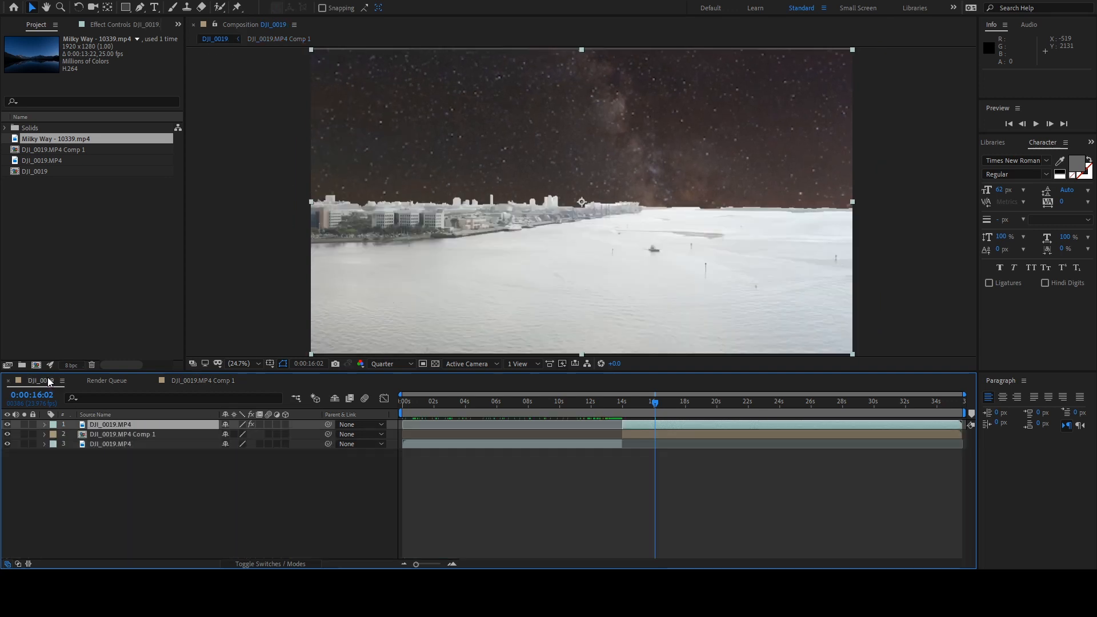
- Split the top rotoscoped DJI_0019.MP4 layer at about 0:00:19:22 and check the composite on both sides of the cut
left_click(708, 403)
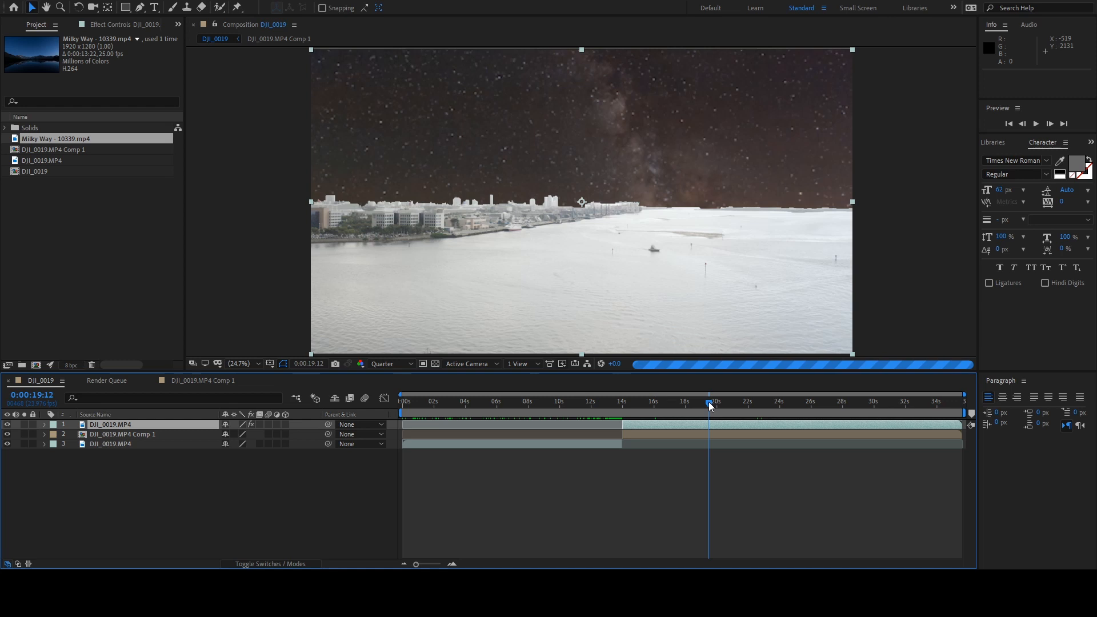
left_click_drag(710, 405, 717, 406)
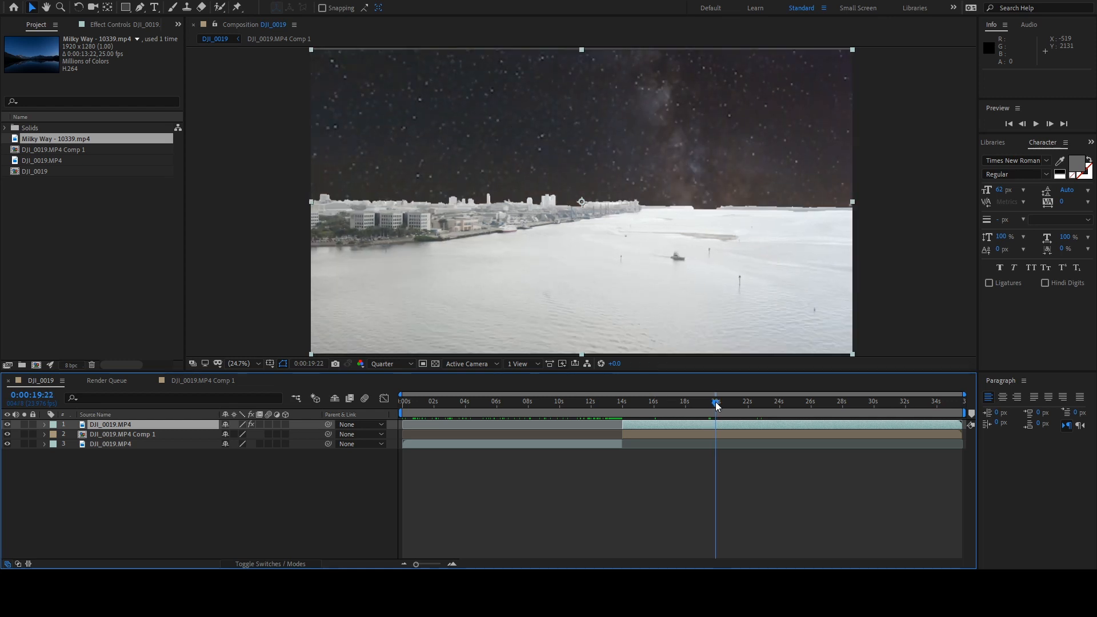
left_click_drag(717, 406, 717, 405)
key("ctrl+shift+d")
left_click_drag(717, 405, 647, 410)
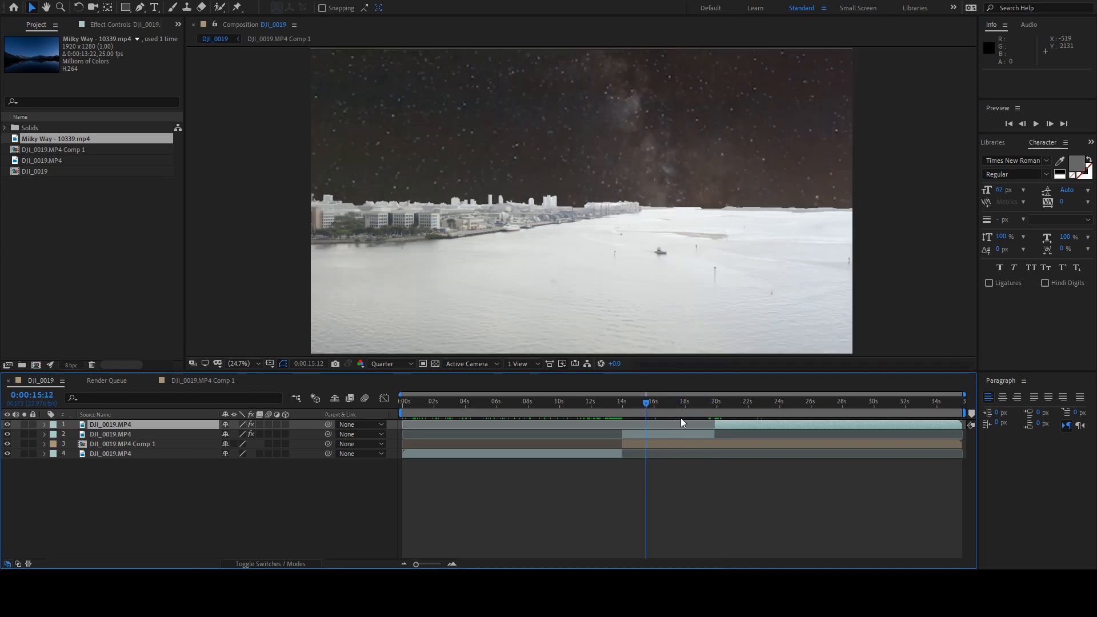
left_click(679, 433)
left_click(767, 402)
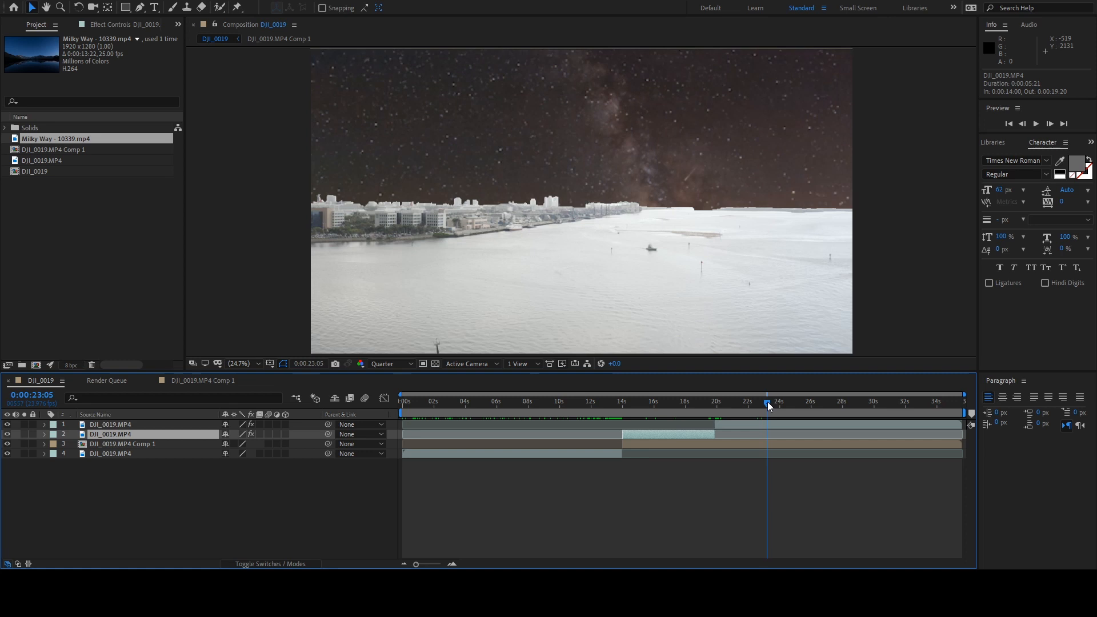
left_click(678, 403)
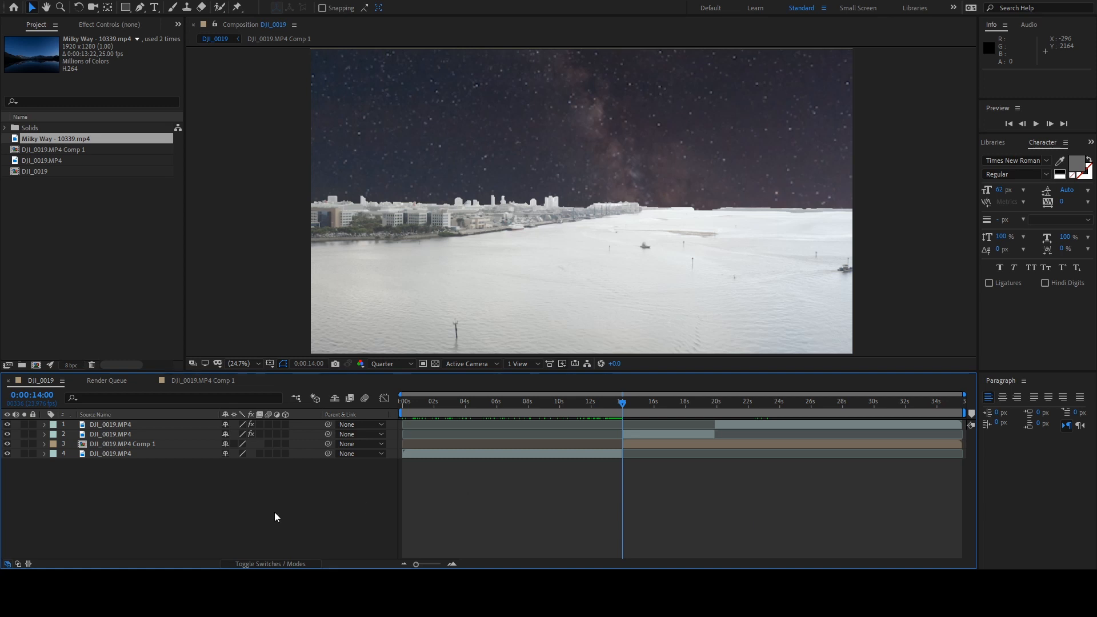
- Copy the upper Milky Way - 10339.mp4 layer from DJI_0019.MP4 Comp 1 and paste it into the DJI_0019 composition
left_click(211, 387)
left_click(655, 425)
key("ctrl+c")
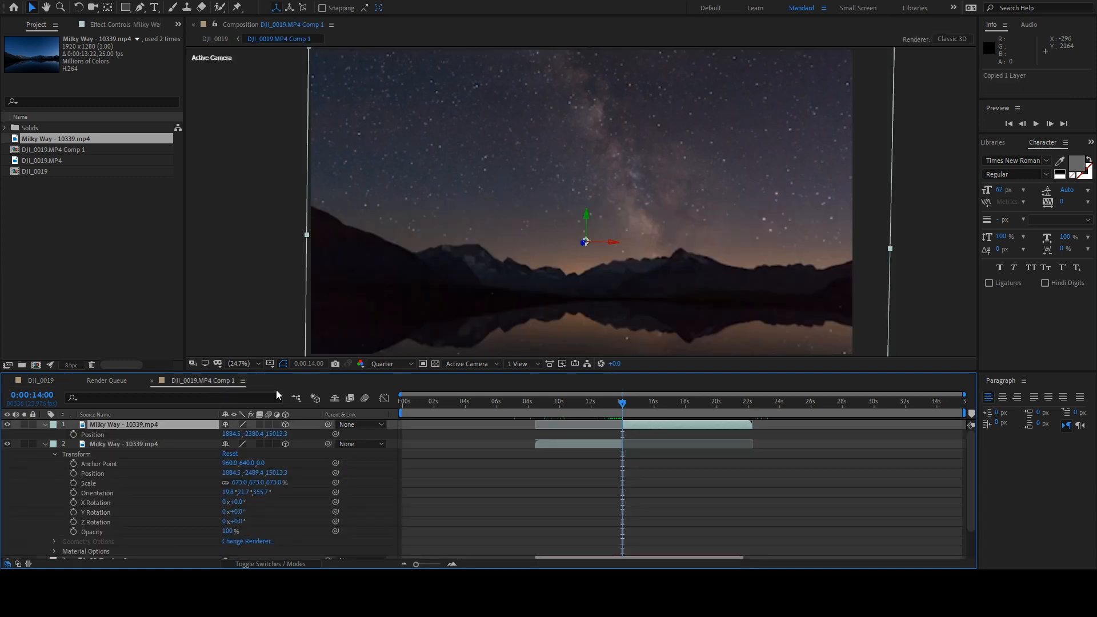
left_click(39, 385)
key("ctrl+v")
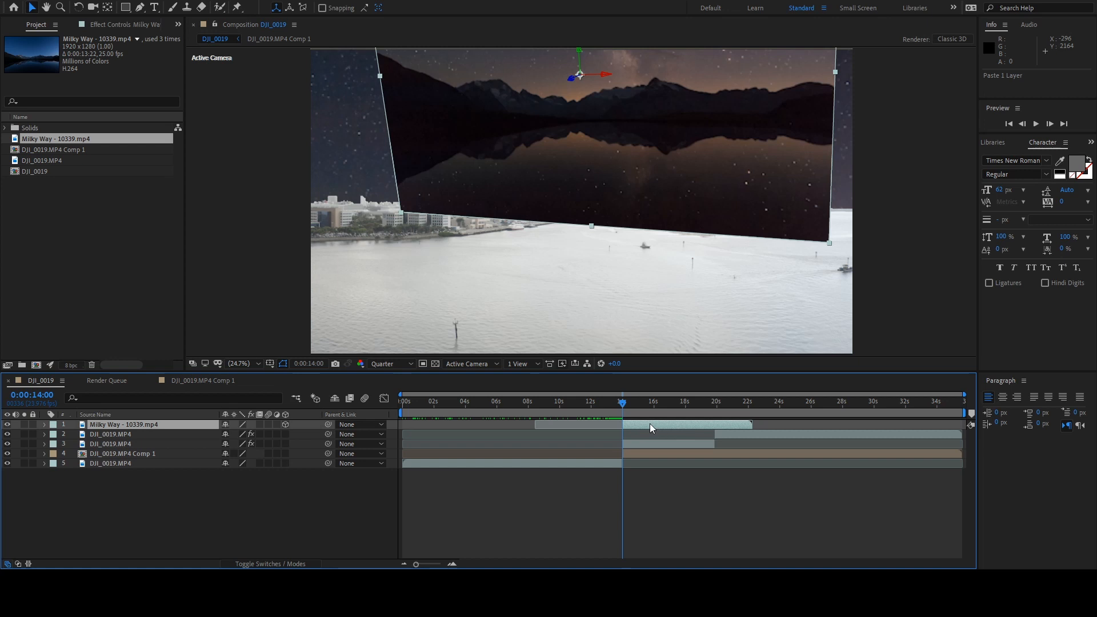
- Set the pasted Milky Way layer's orientation to 0°, 0°, 0°
left_click(43, 423)
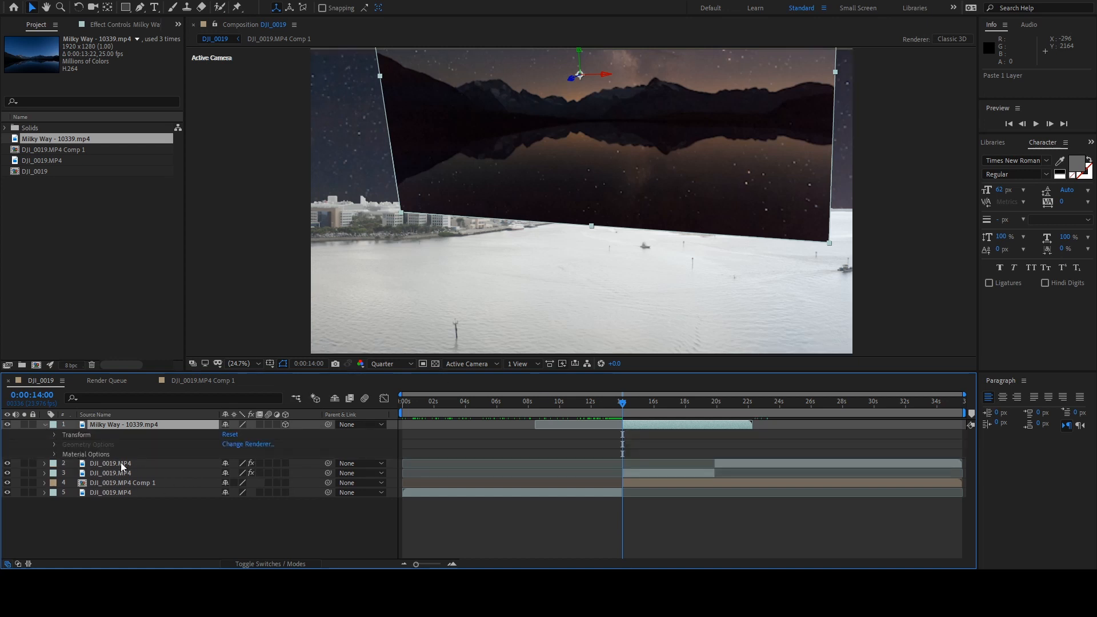
left_click(53, 435)
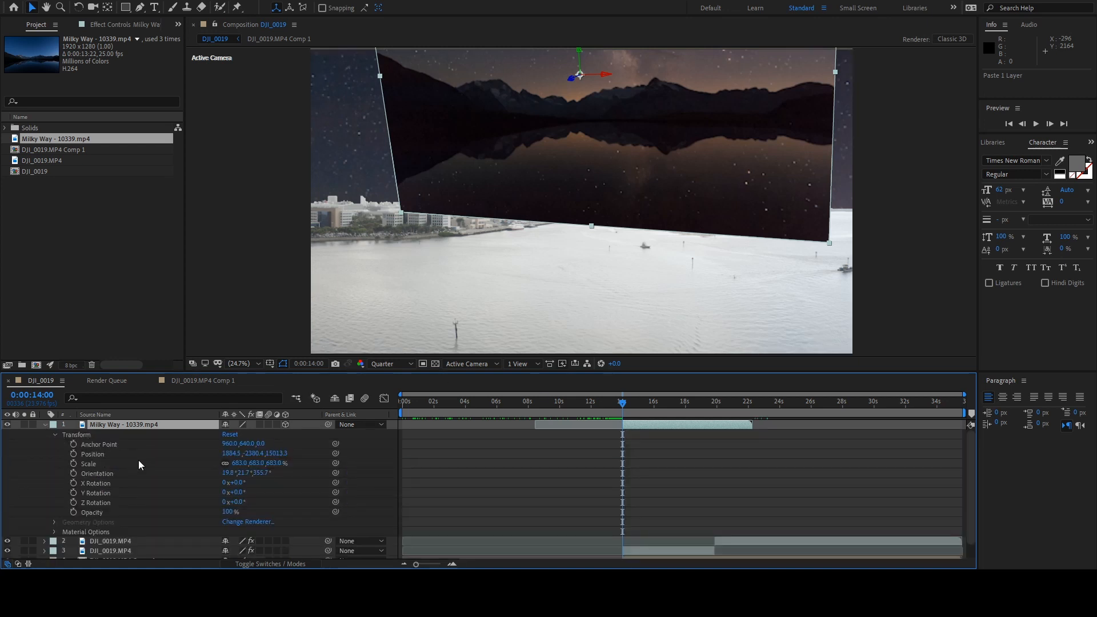
left_click(231, 474)
type("0")
key("Tab")
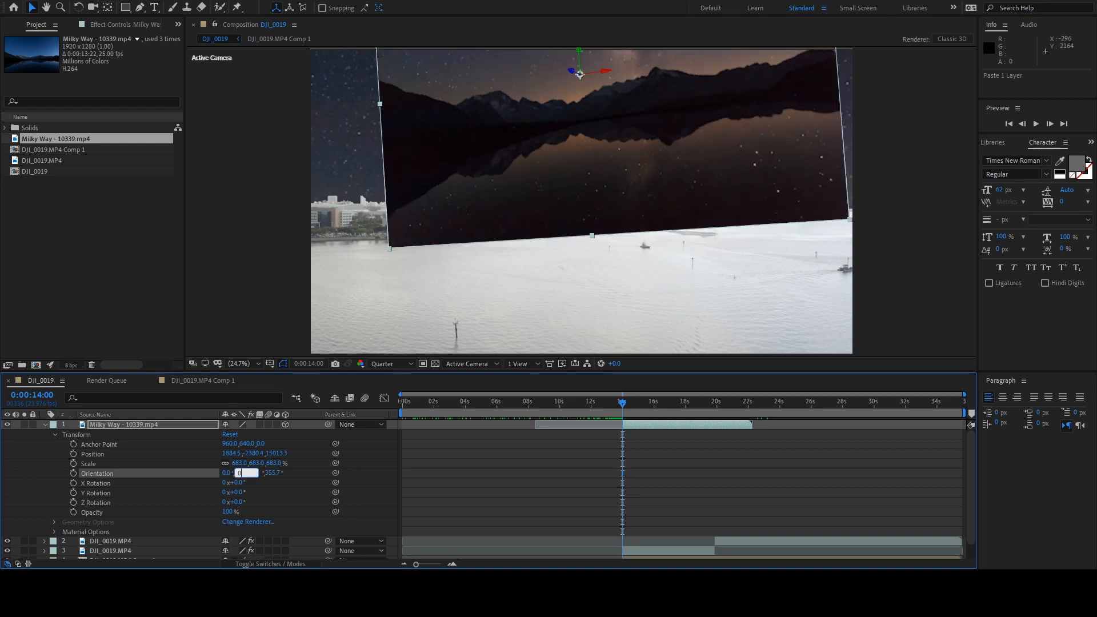
type("0")
key("Tab")
type("0")
key("Tab")
- Scale the pasted Milky Way layer to 780%, flip it vertically with -780% Y scale, and set its Y position to 361.6
left_click_drag(240, 464, 400, 473)
left_click_drag(270, 457, 631, 445)
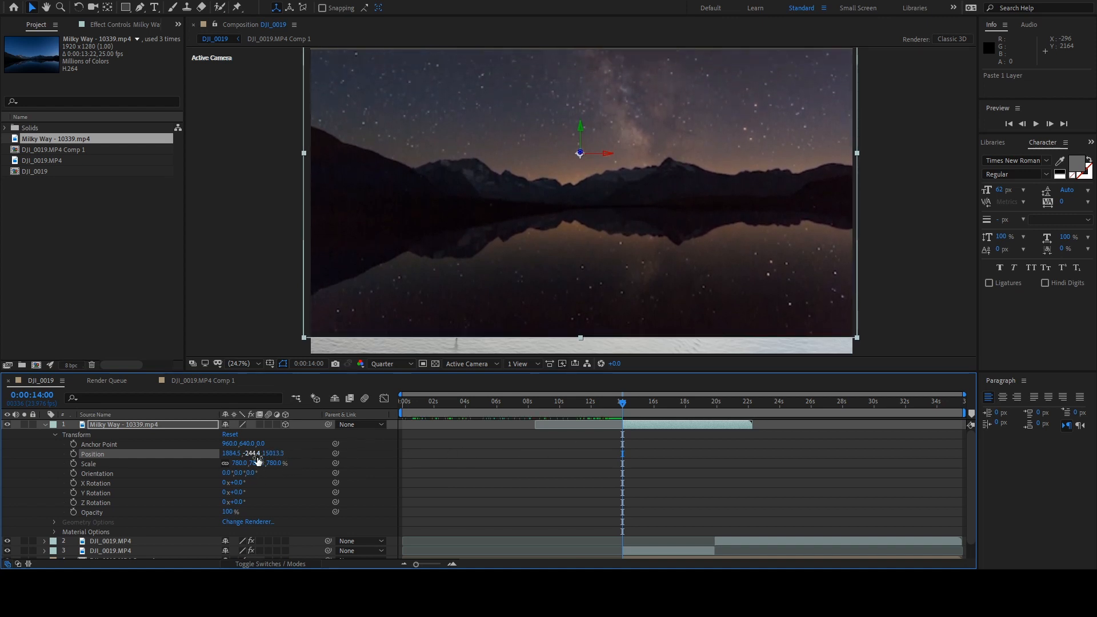
left_click_drag(249, 453, 601, 450)
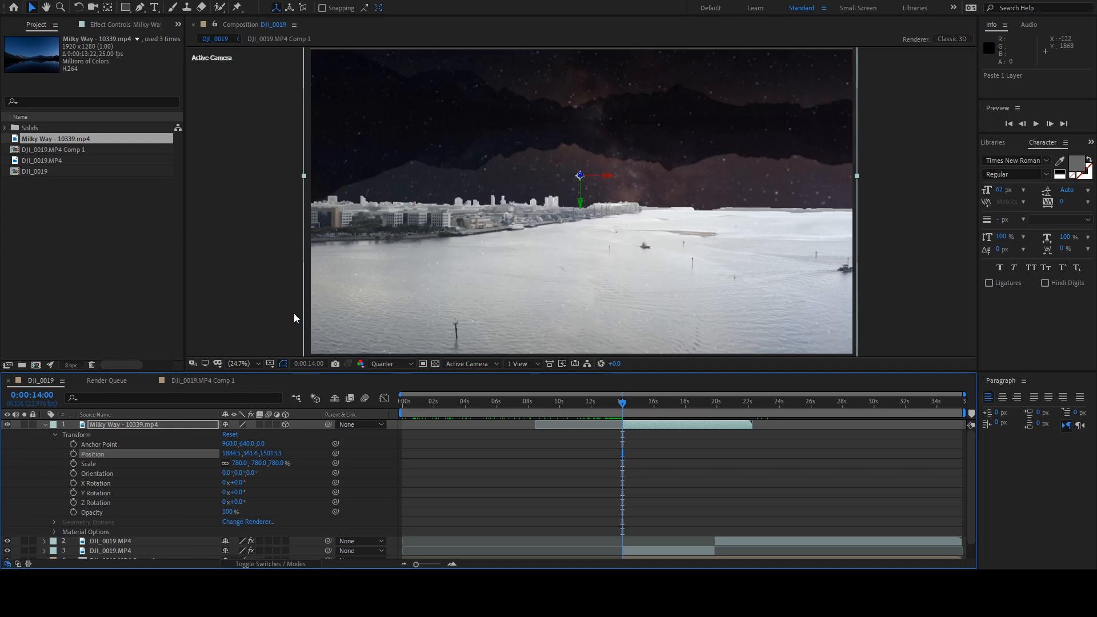
- Draw a closed Pen tool mask on the flipped Milky Way layer, following the shoreline and horizon and enclosing the water below
left_click(140, 7)
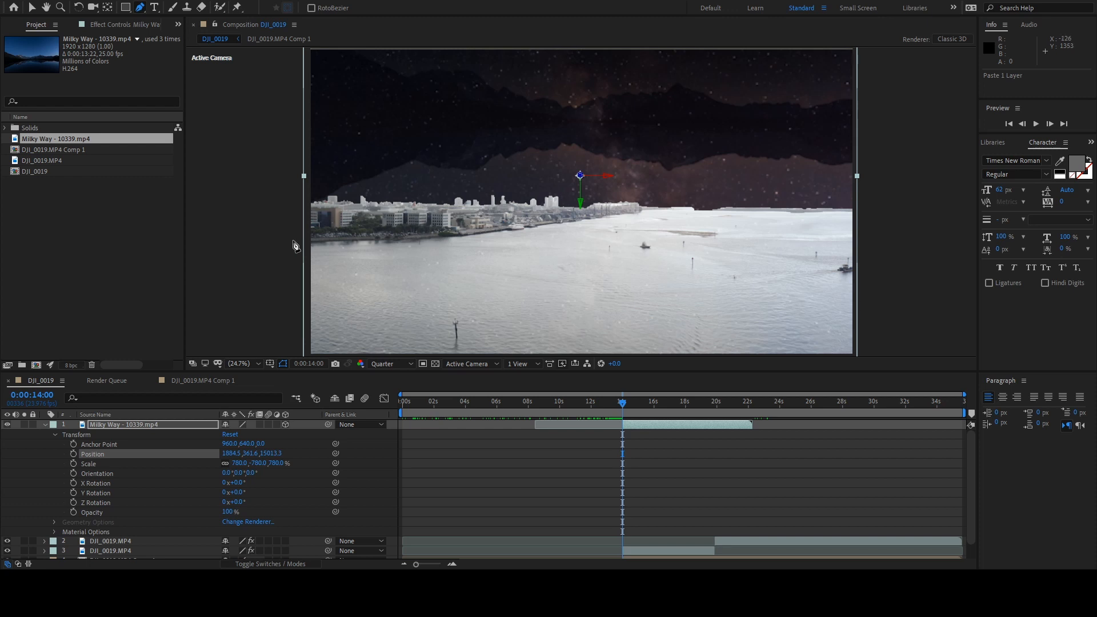
left_click(292, 240)
left_click(324, 240)
left_click(381, 240)
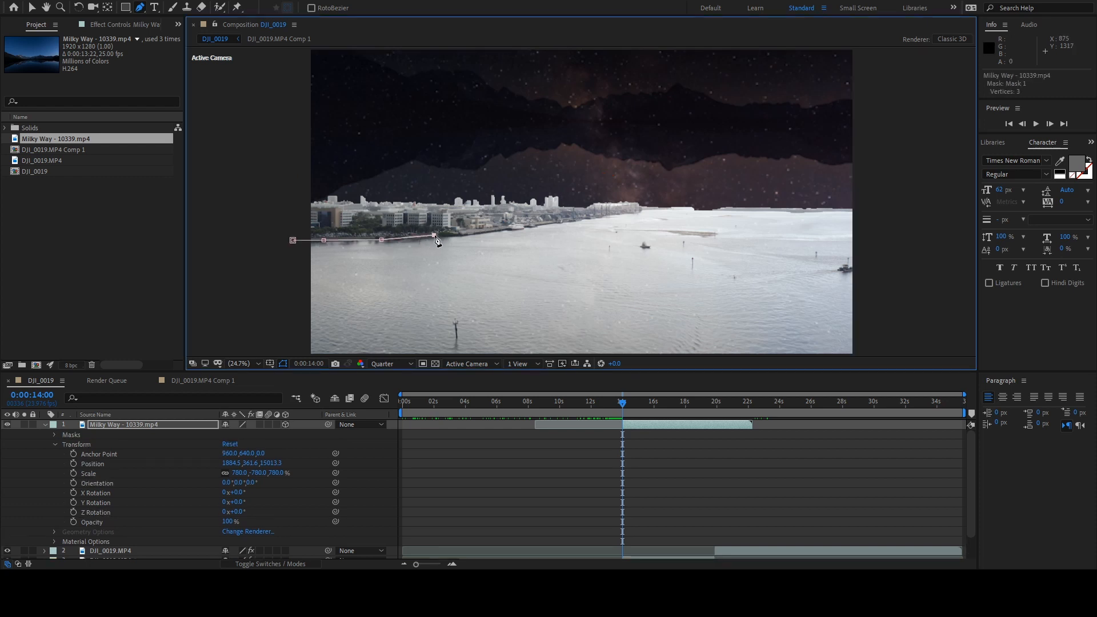
left_click(477, 229)
left_click(534, 226)
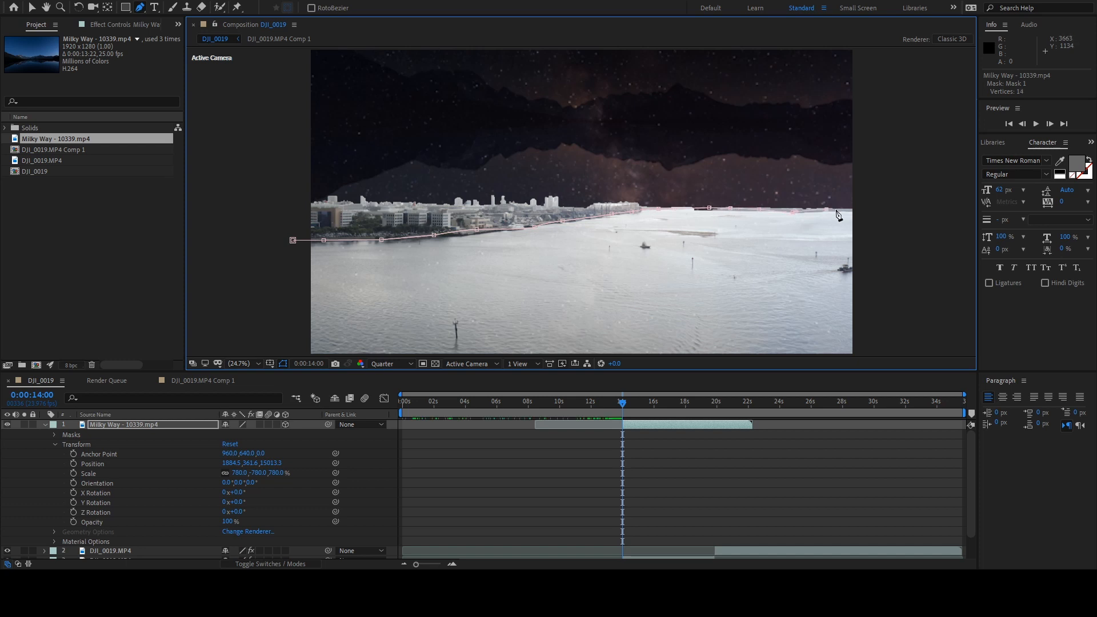
left_click(876, 352)
left_click(288, 349)
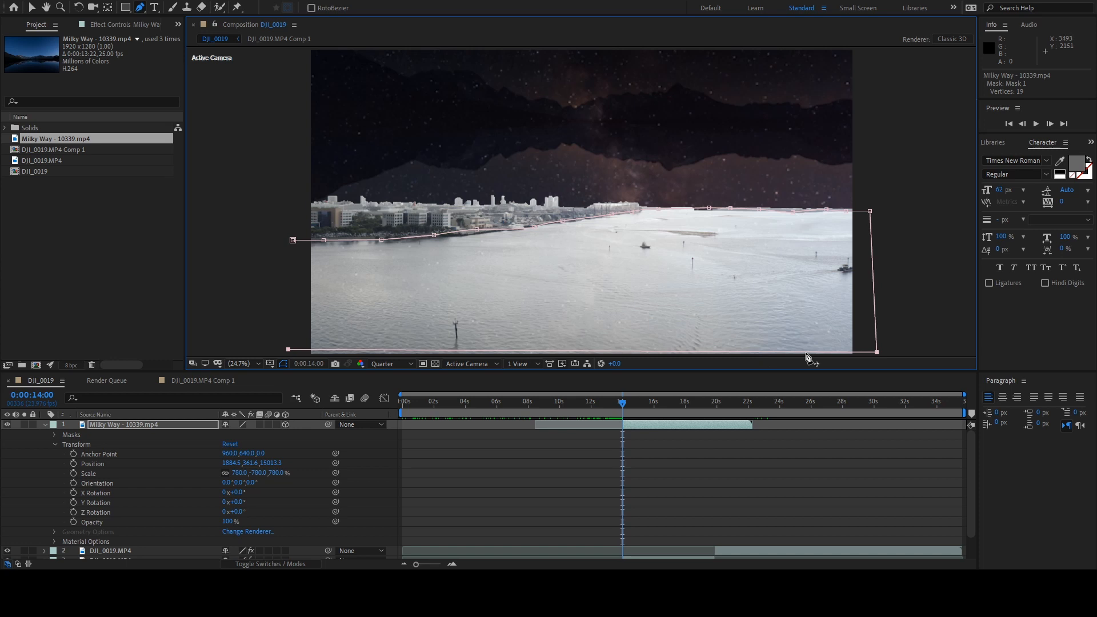
left_click(293, 241)
- Pull the water mask's two lower corners outward beyond the frame and check the mask against the footage up to about 0:00:21:17
left_click_drag(289, 350, 280, 367)
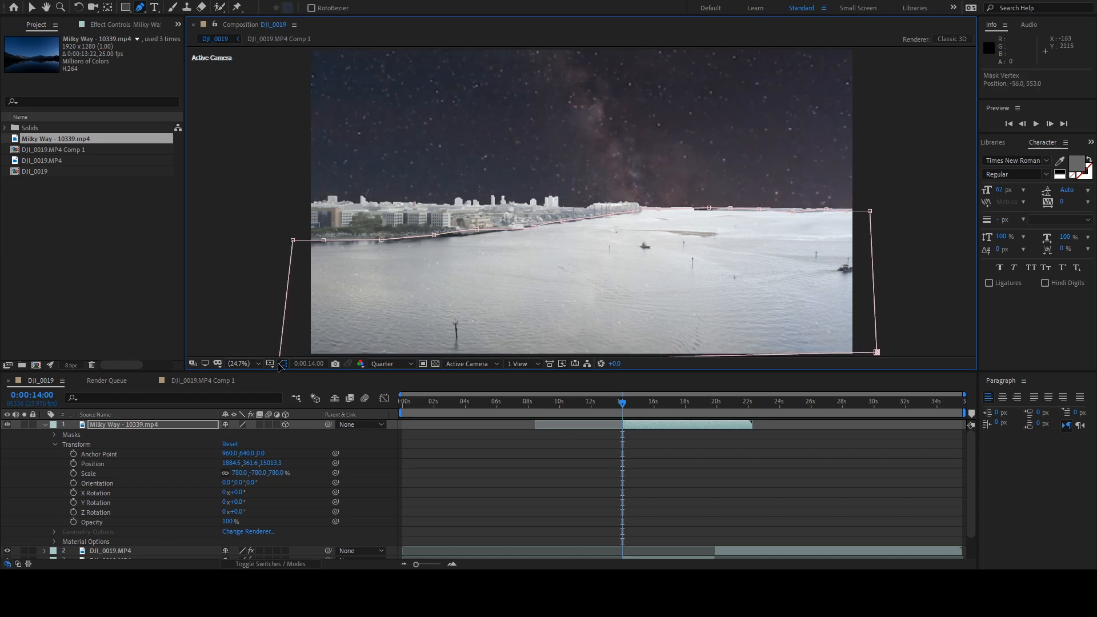
left_click_drag(876, 353, 890, 360)
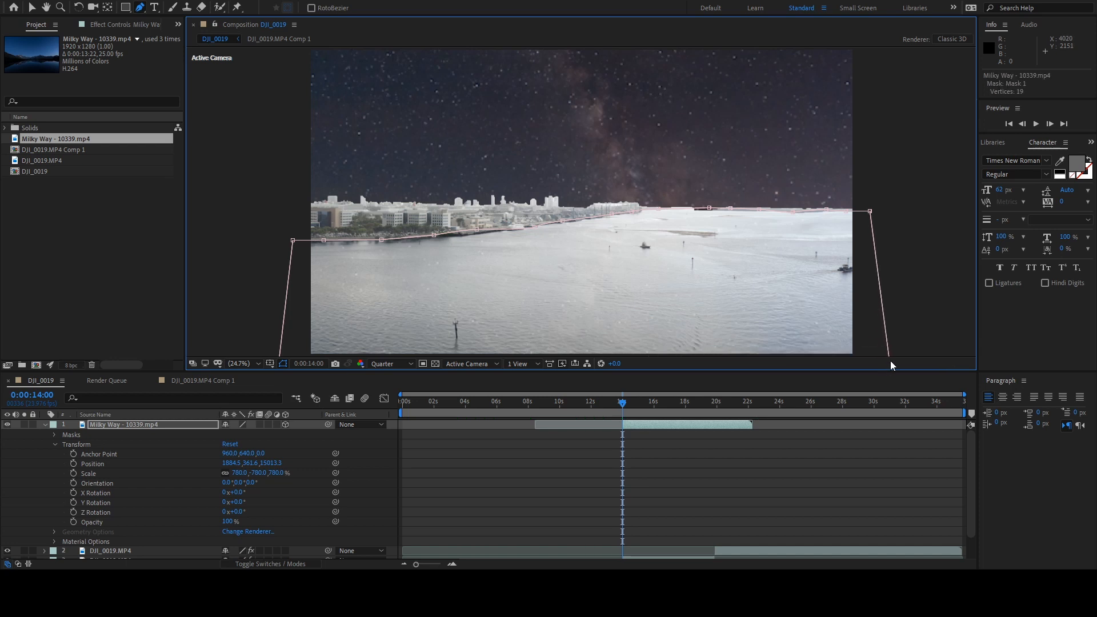
left_click_drag(625, 410, 750, 414)
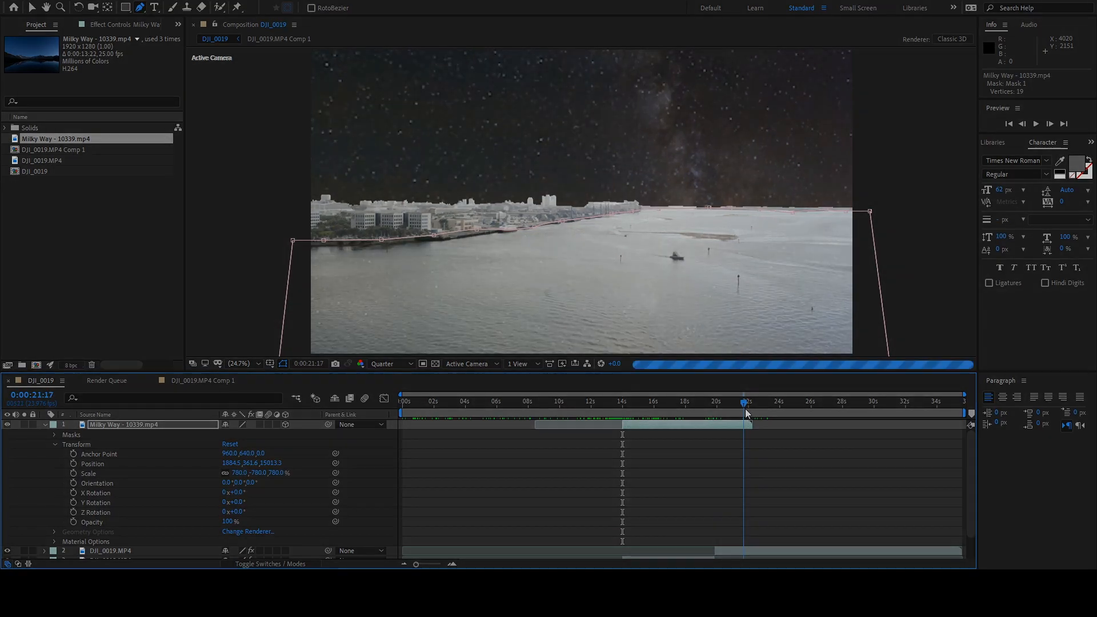